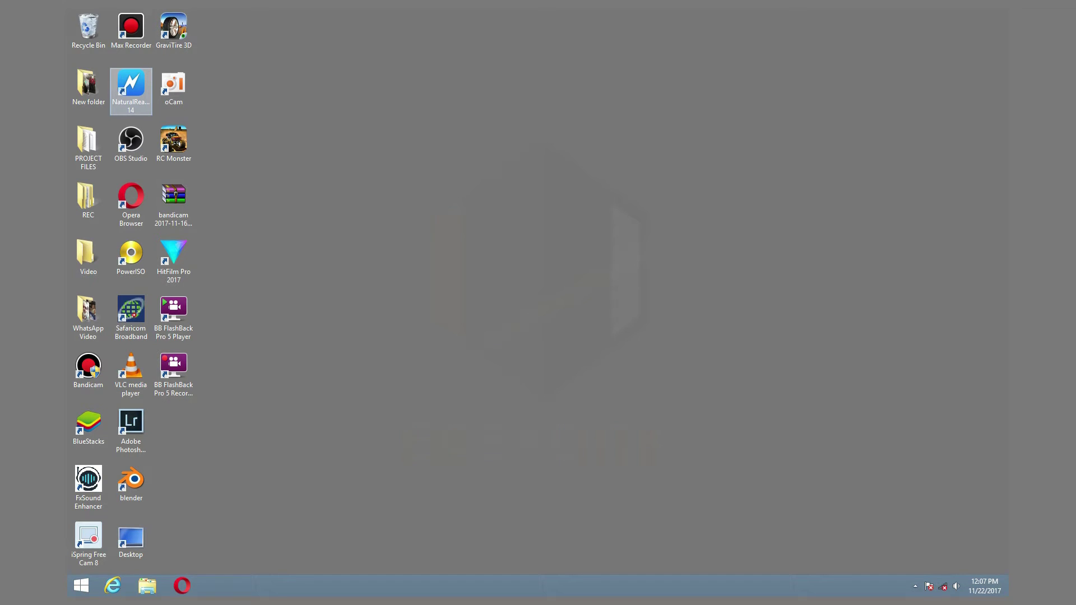
Launch NaturalReader 14, maximize its window and switch to the webpage reading view
double_click(132, 91)
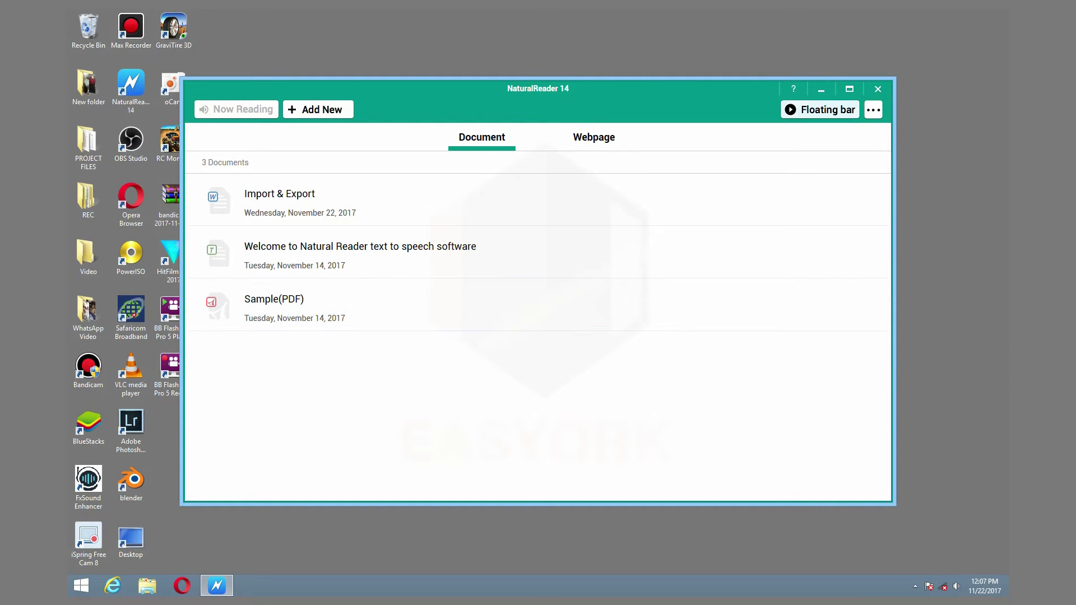
click(849, 88)
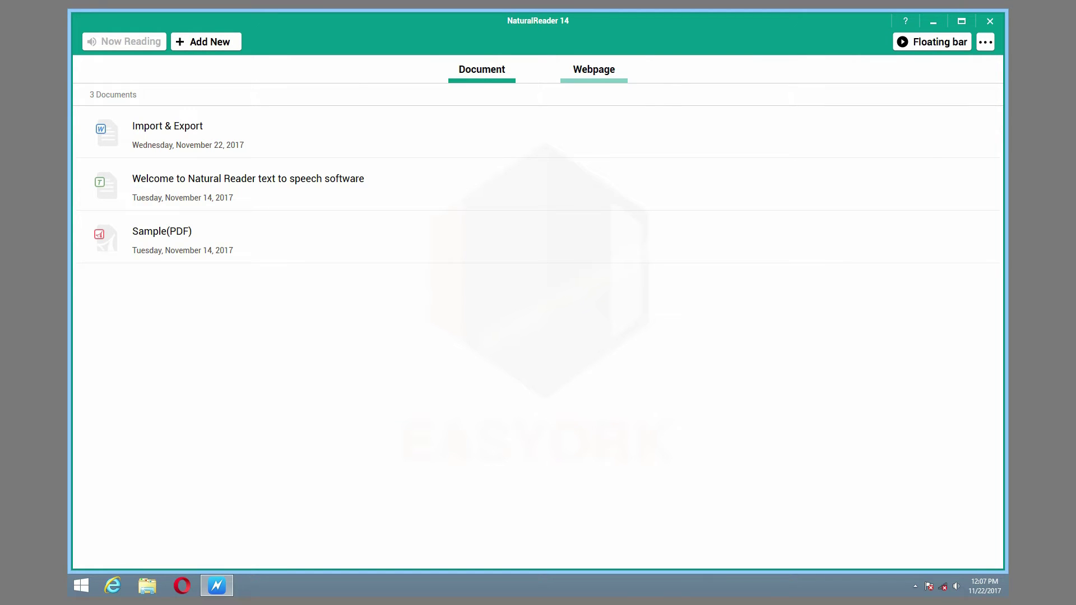
click(594, 70)
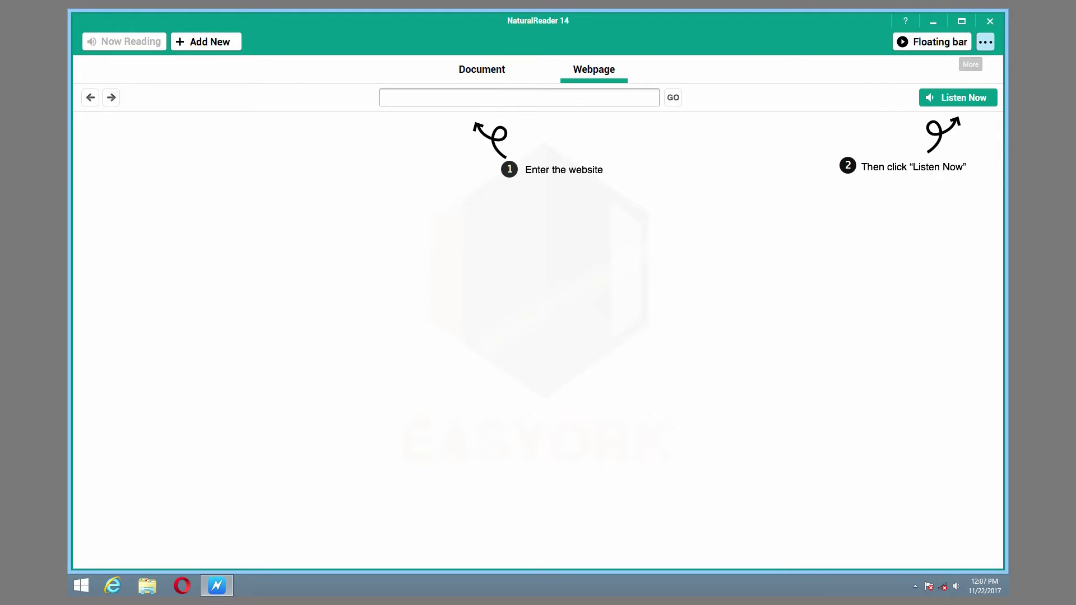
Open the settings and examine the speaker, speed, MP3 audio quality, display font, hotkey and typing echo options
click(985, 42)
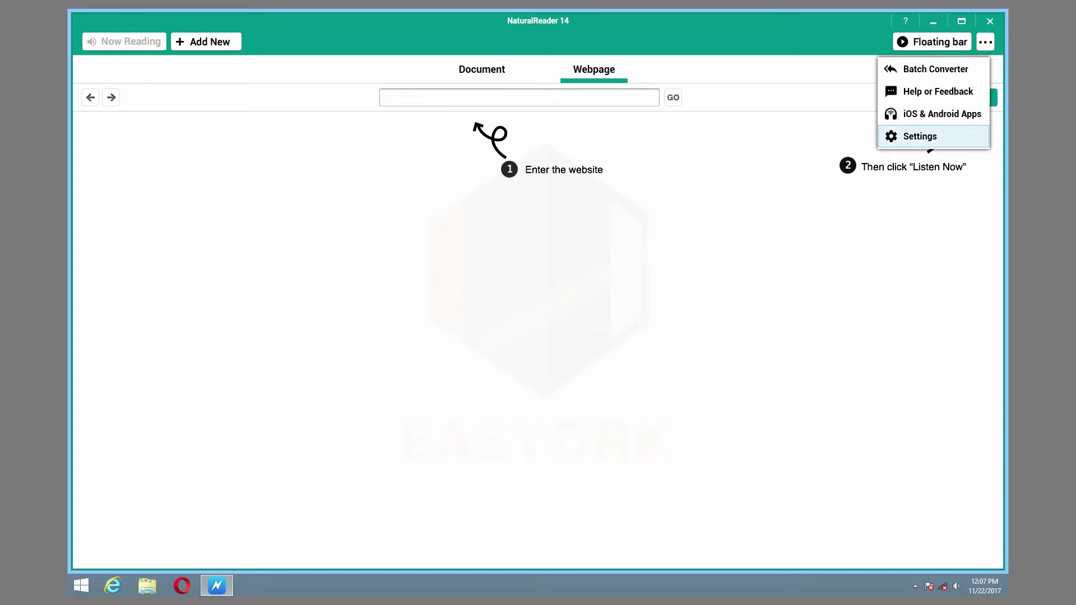
click(921, 137)
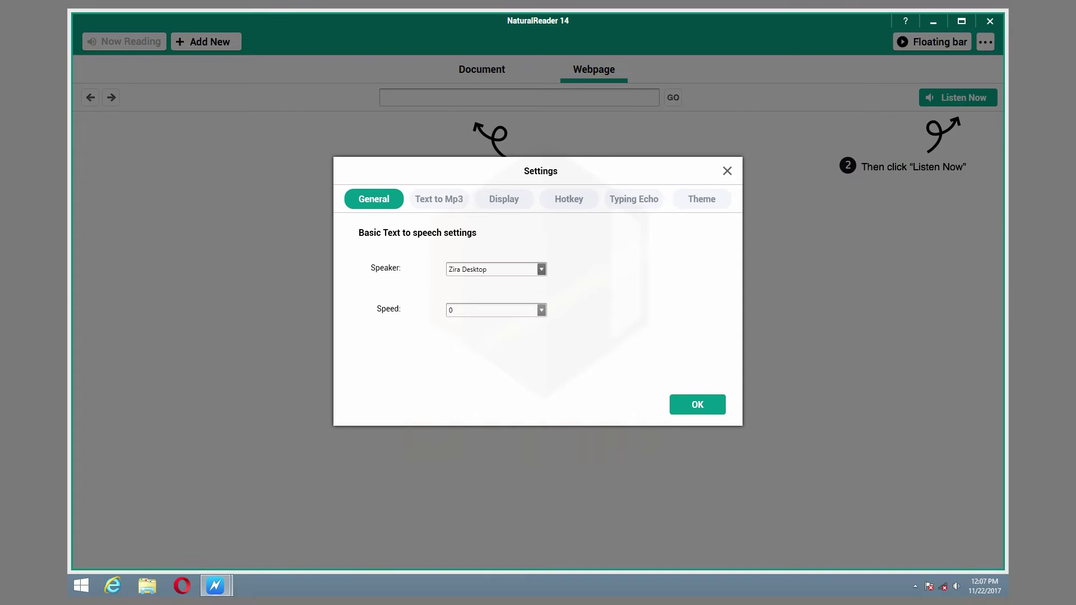
click(541, 269)
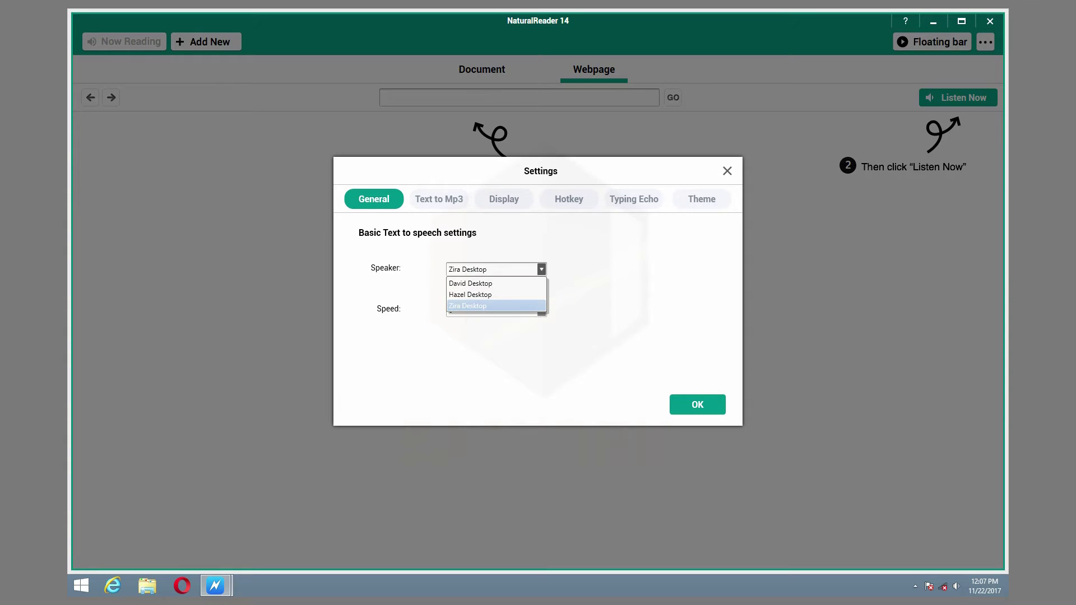
click(541, 269)
click(541, 310)
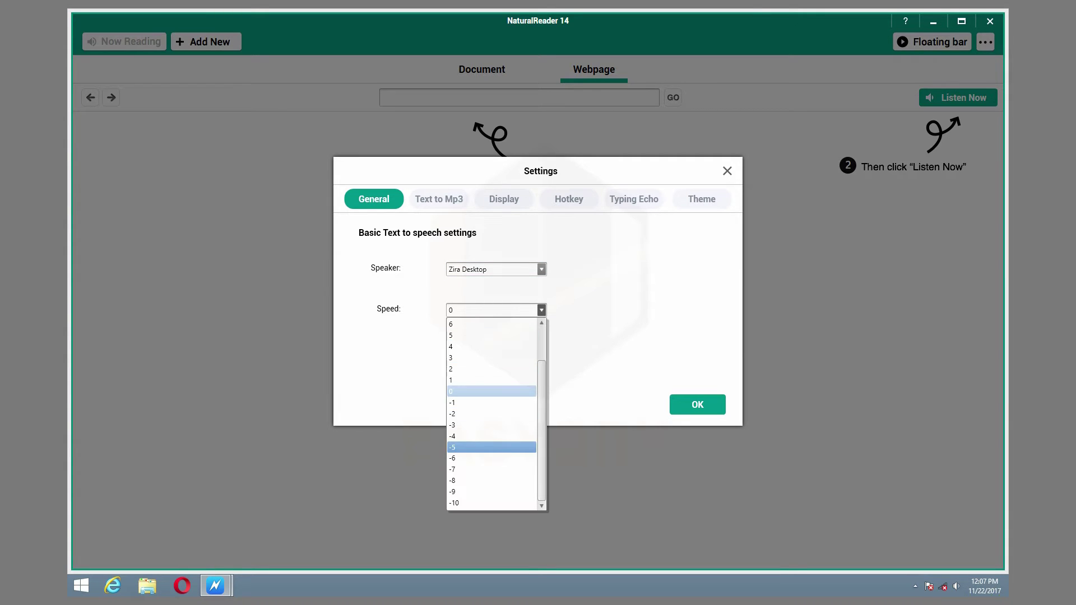
click(533, 310)
click(438, 199)
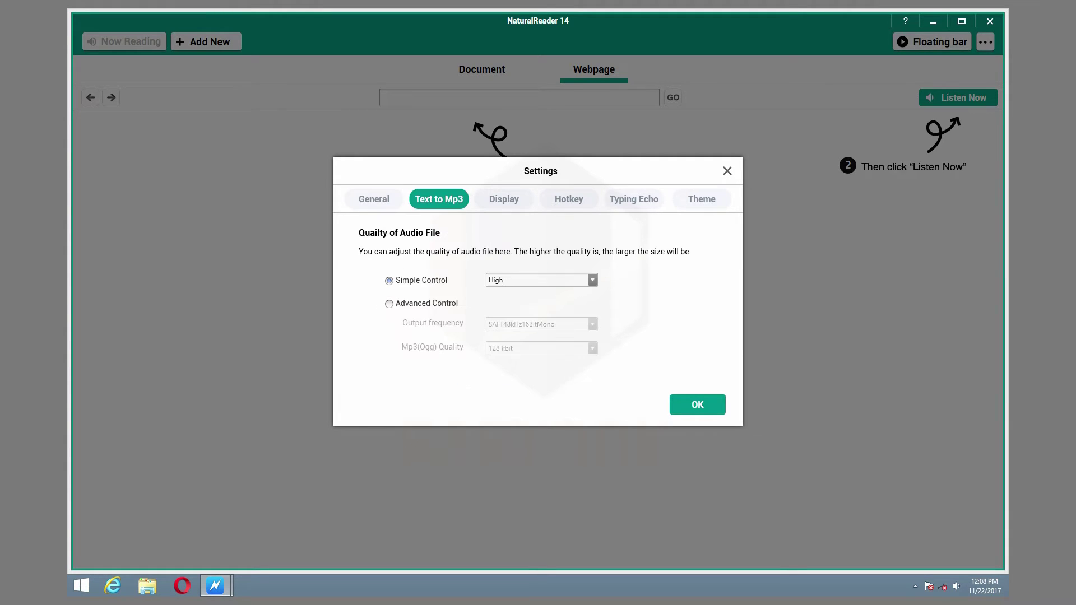
click(592, 279)
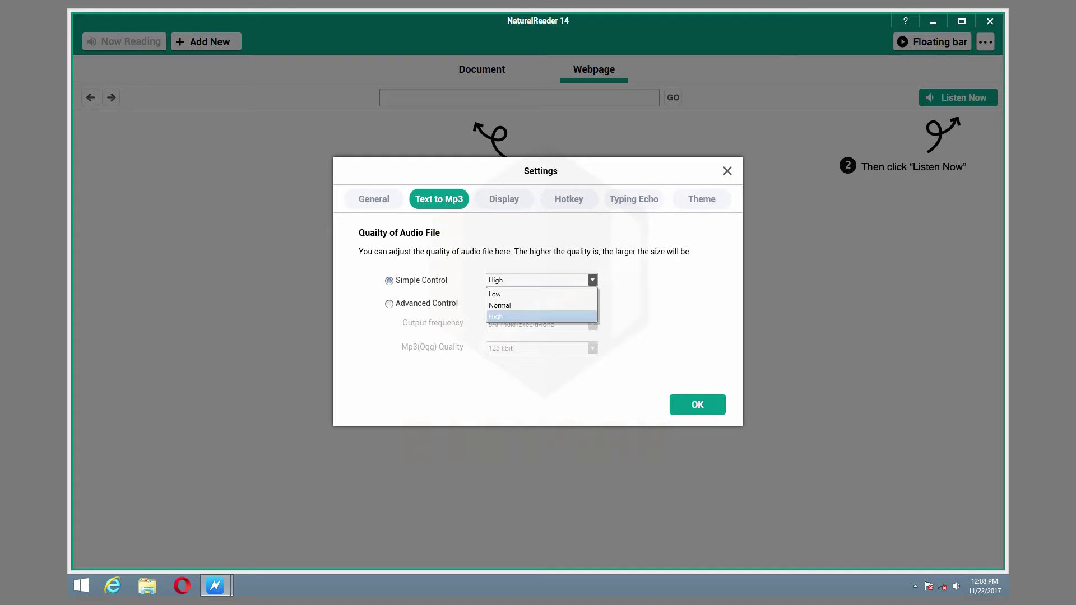
click(592, 279)
click(504, 199)
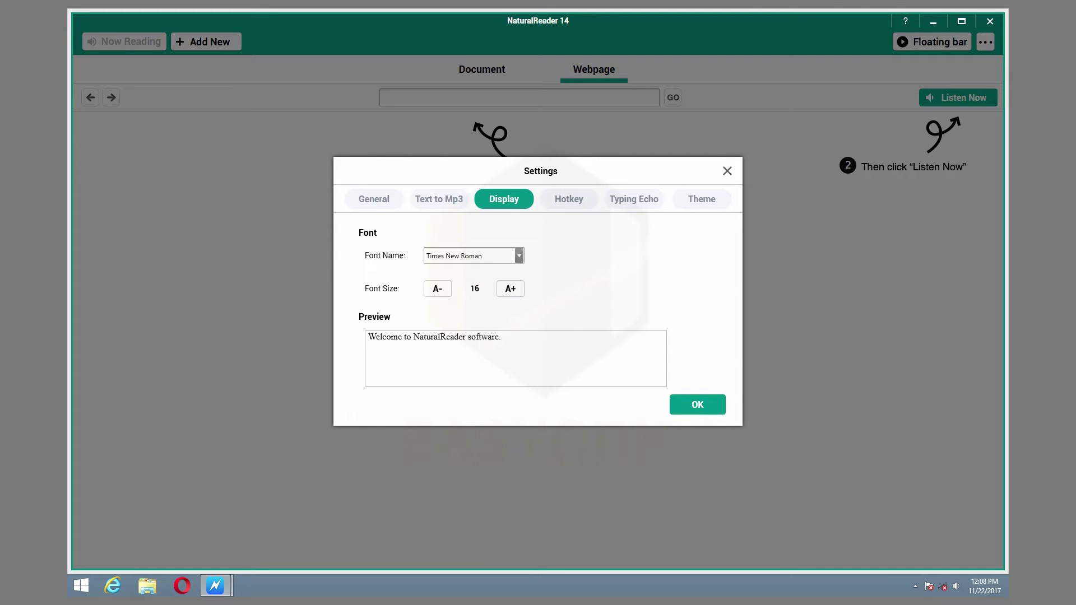
click(569, 199)
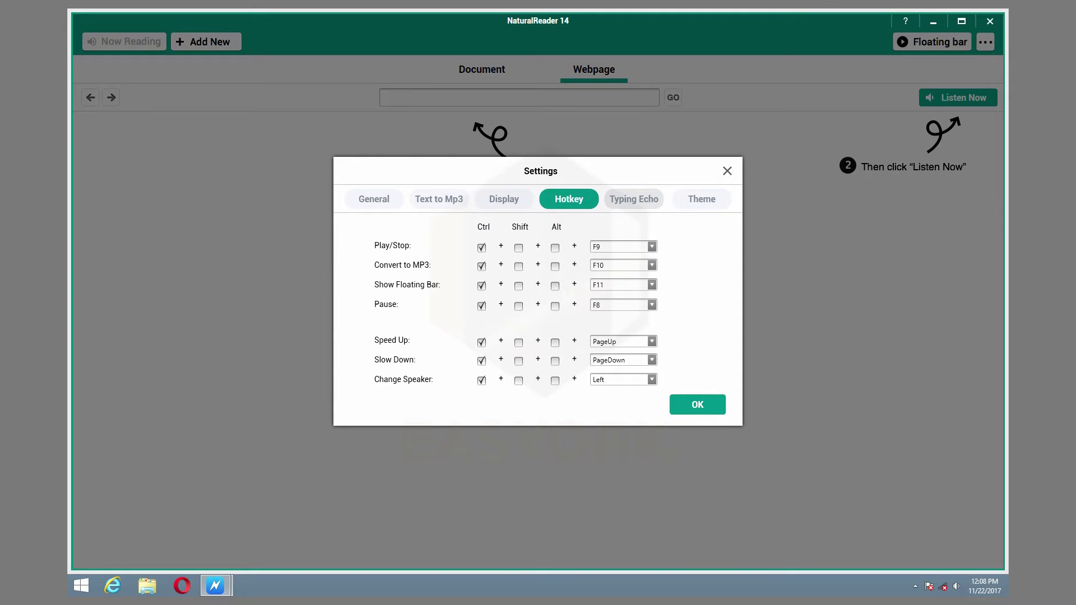
click(634, 199)
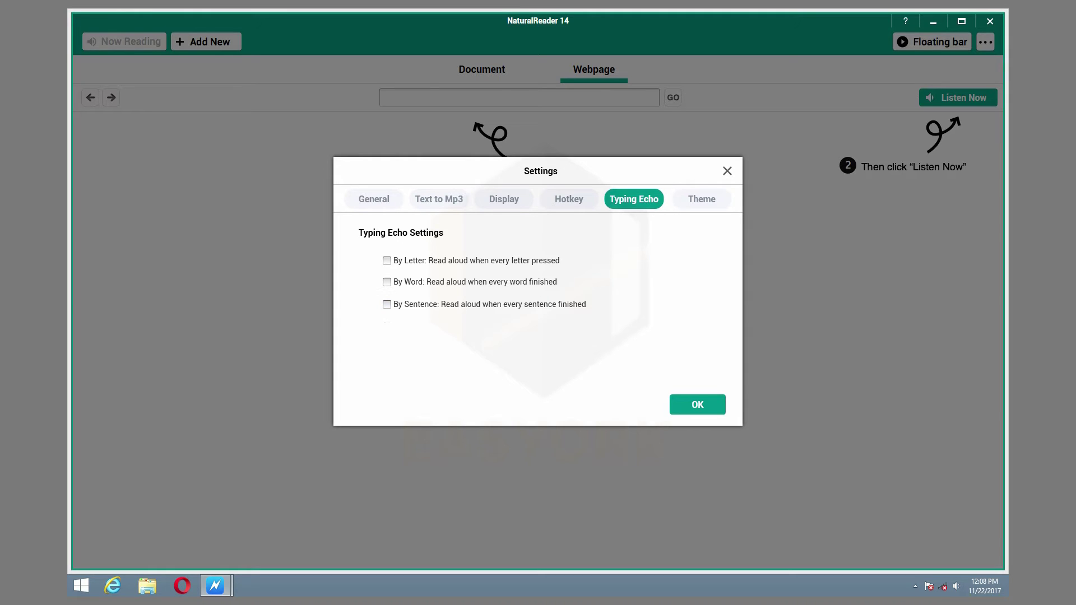
Try the available theme colours, then apply the light blue theme and close the settings
click(701, 198)
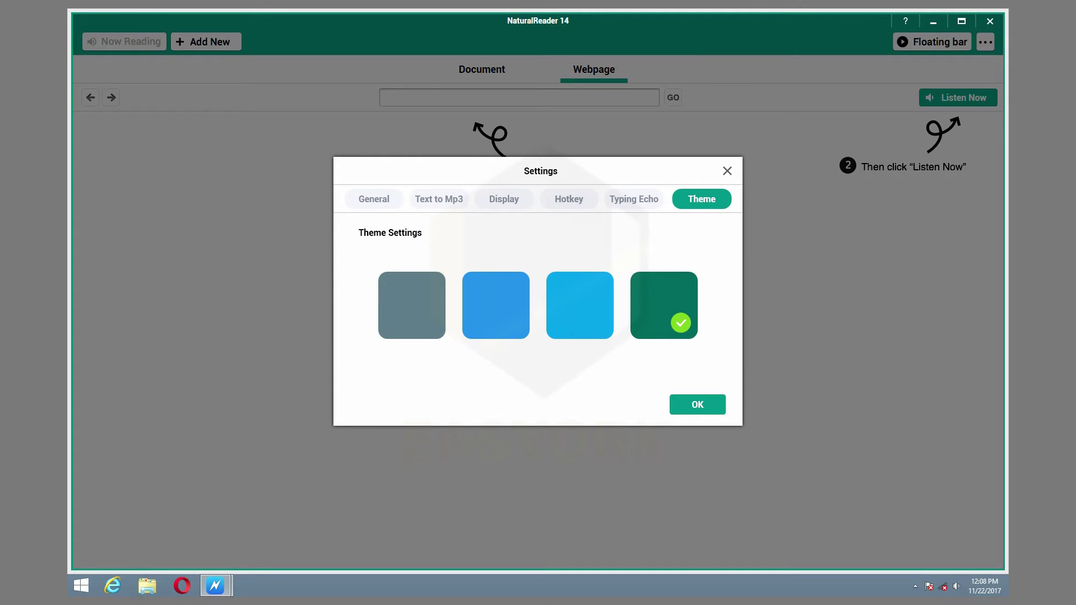
click(580, 305)
click(495, 306)
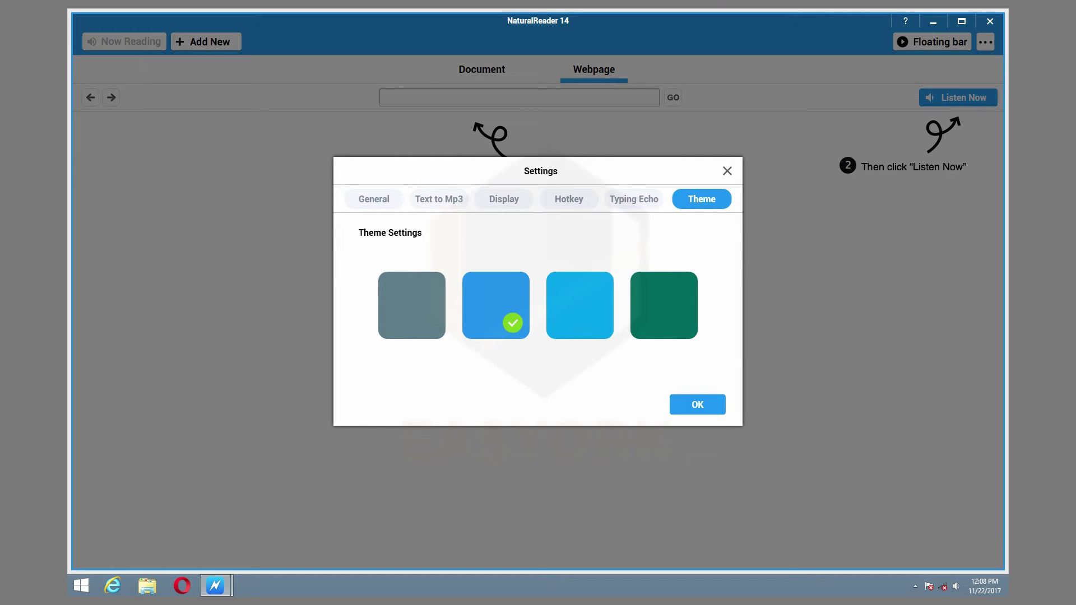
click(412, 305)
click(495, 305)
click(580, 306)
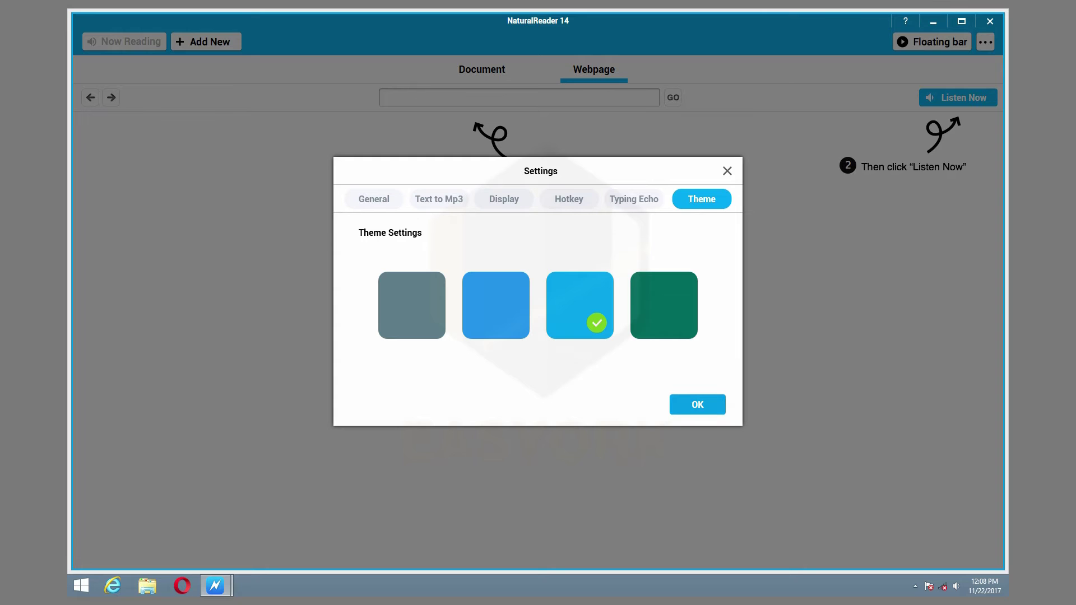
click(697, 404)
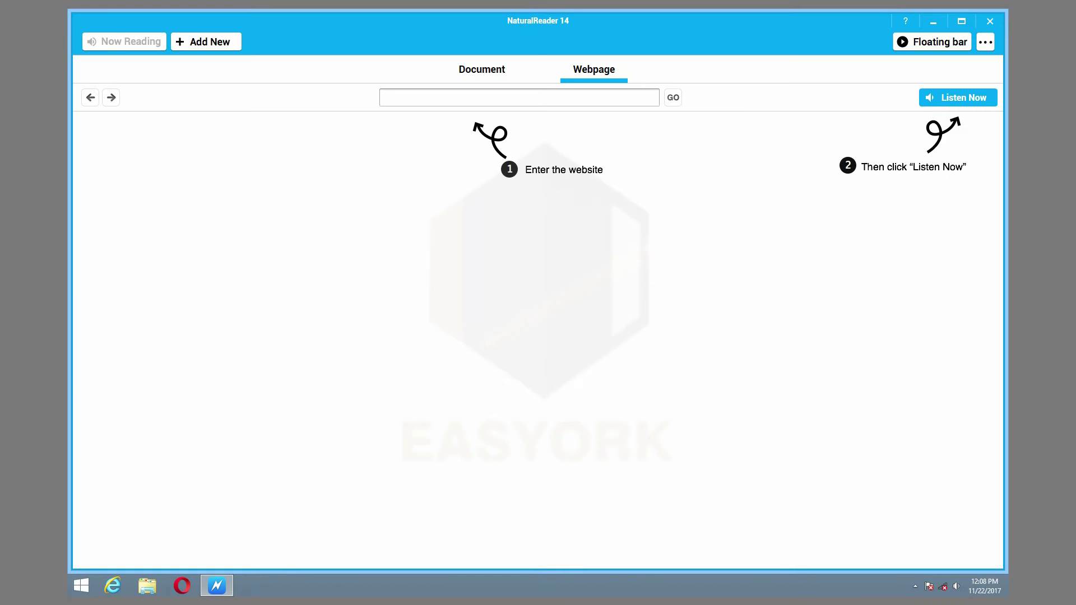
Add the existing Import & Export Word document from the PROJECT FILES folder on the Desktop
click(482, 69)
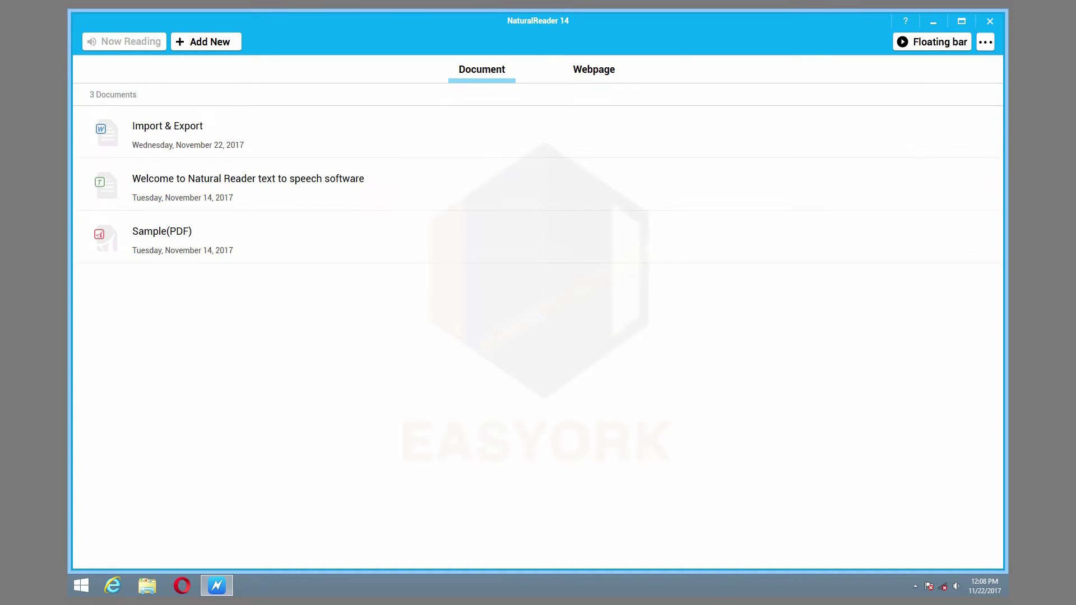
click(206, 42)
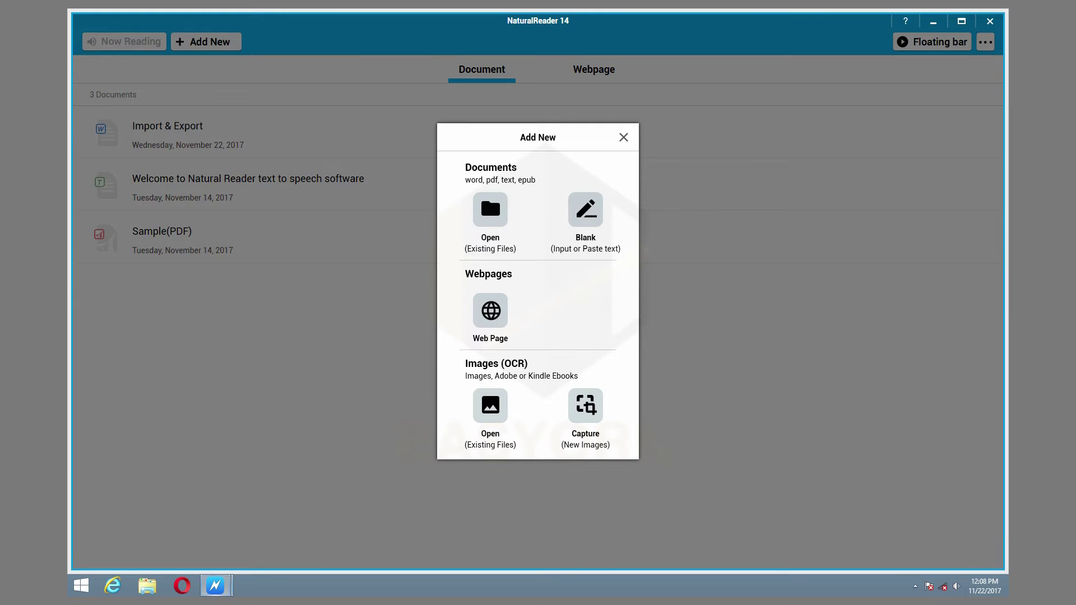
click(489, 209)
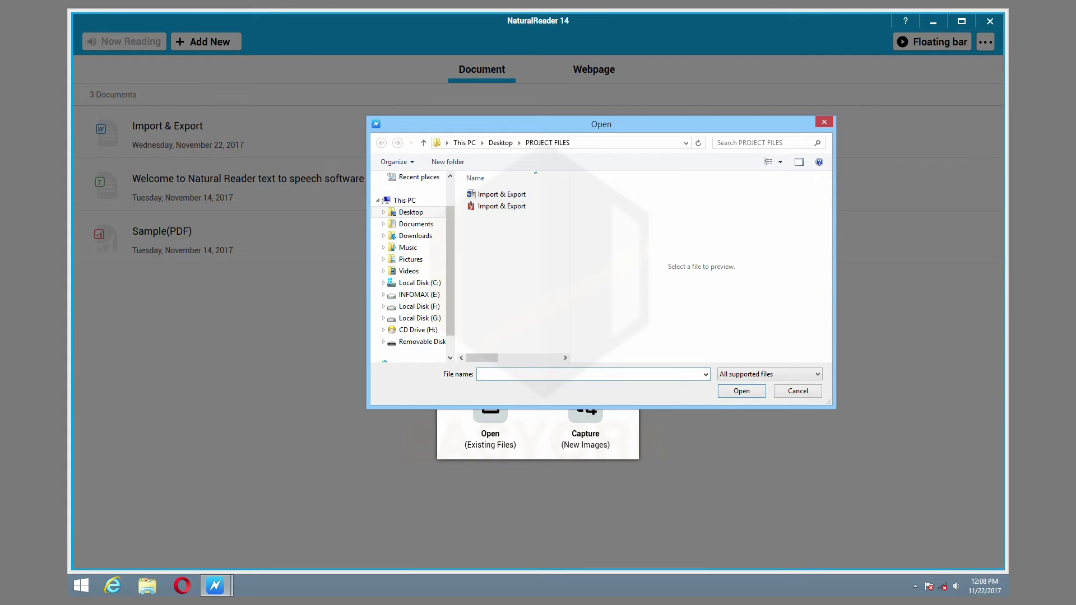
click(500, 142)
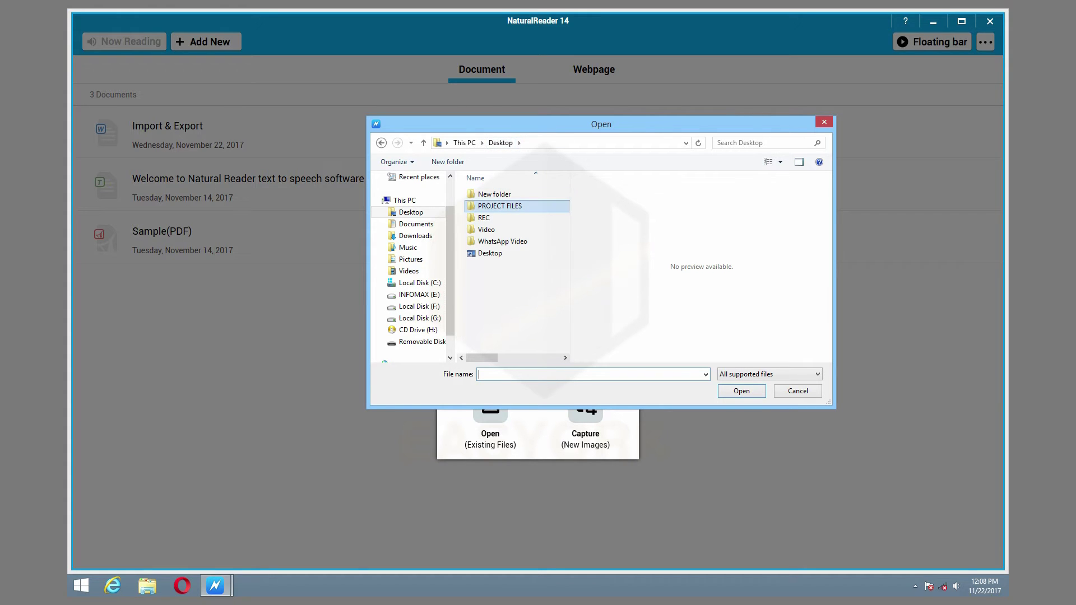
double_click(499, 206)
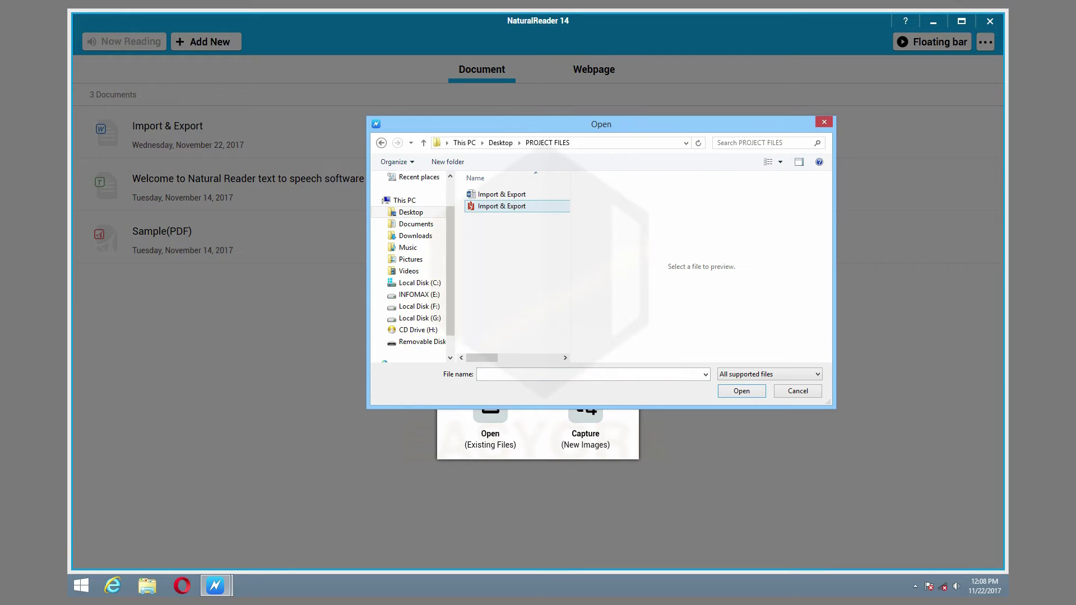
click(501, 195)
click(741, 391)
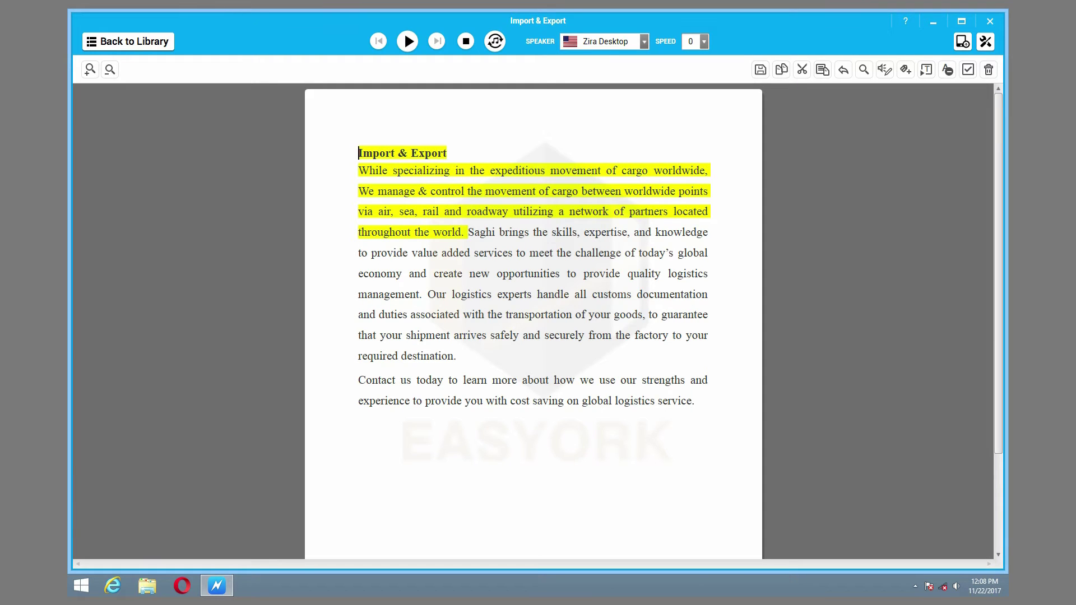
Select Zira Desktop as the document's speaker and check the reading speed options
click(643, 42)
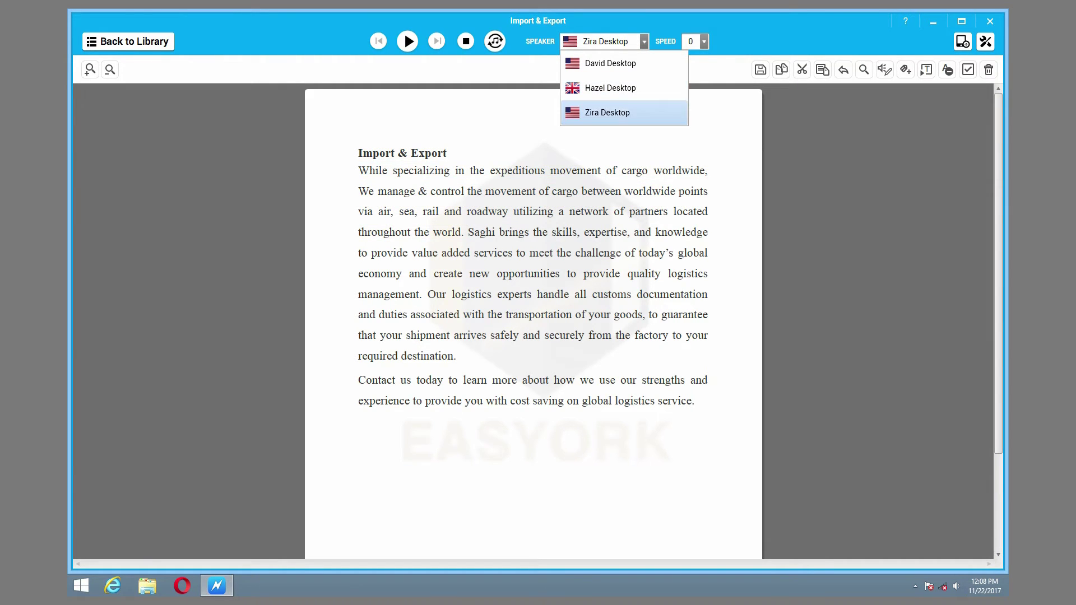
click(606, 112)
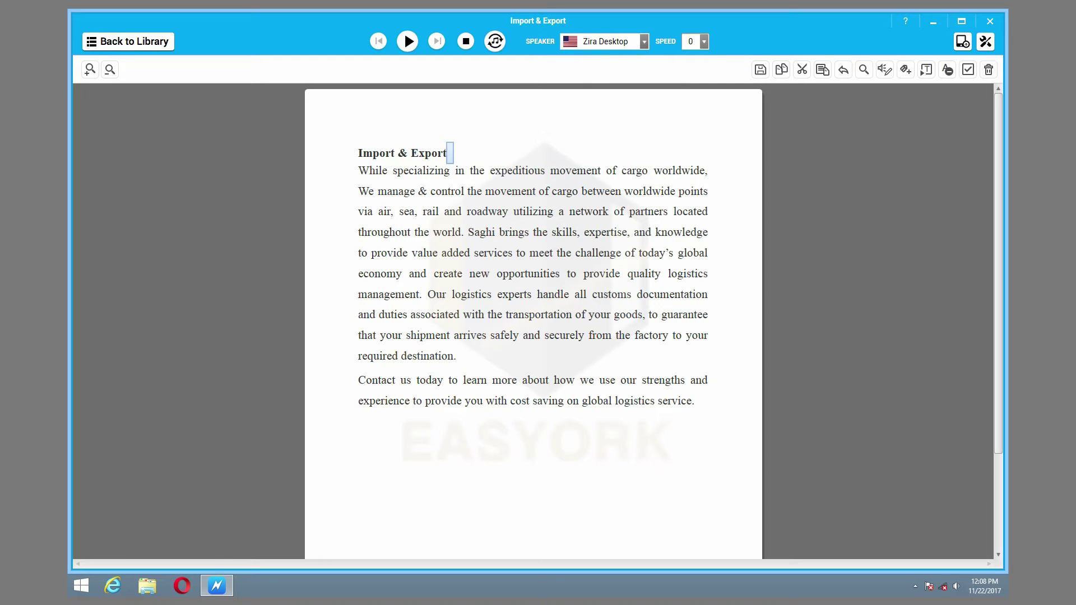
click(704, 41)
click(703, 42)
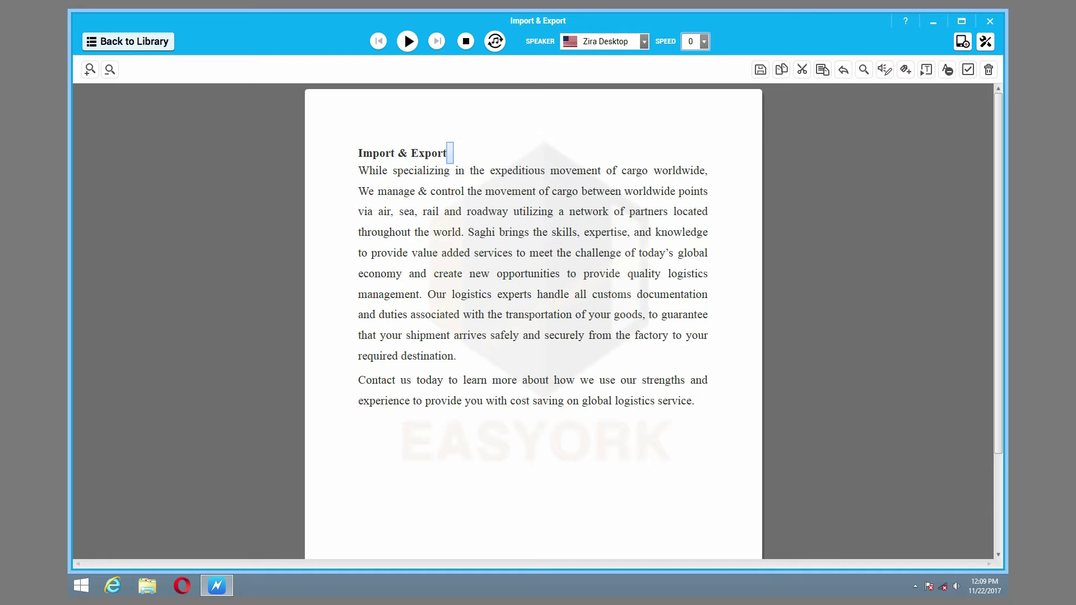
Read the document aloud from its heading with the Zira Desktop voice, then pause and stop the reading
click(90, 69)
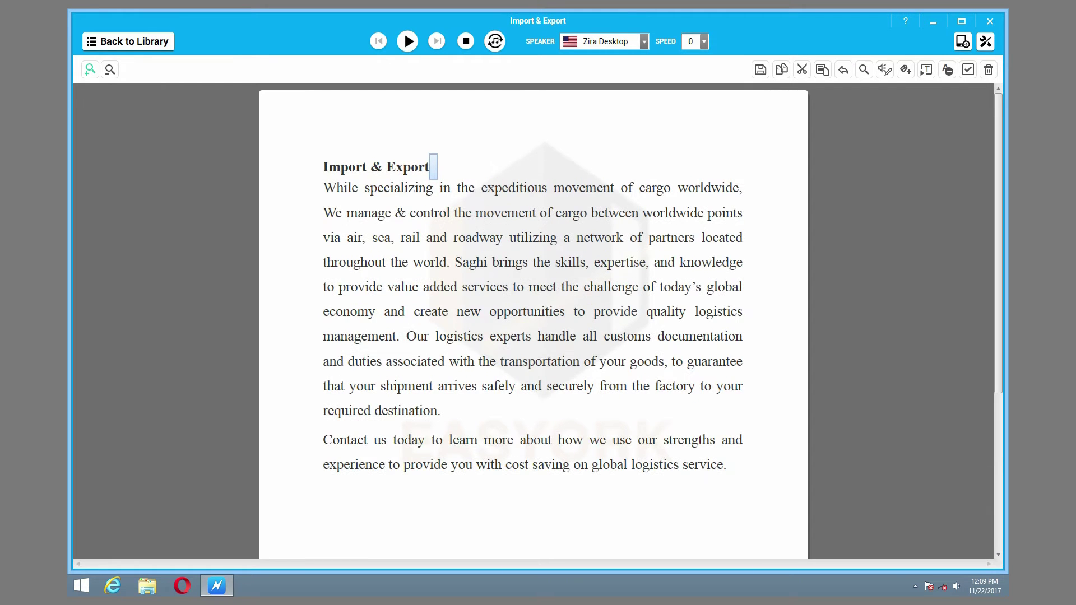
click(110, 69)
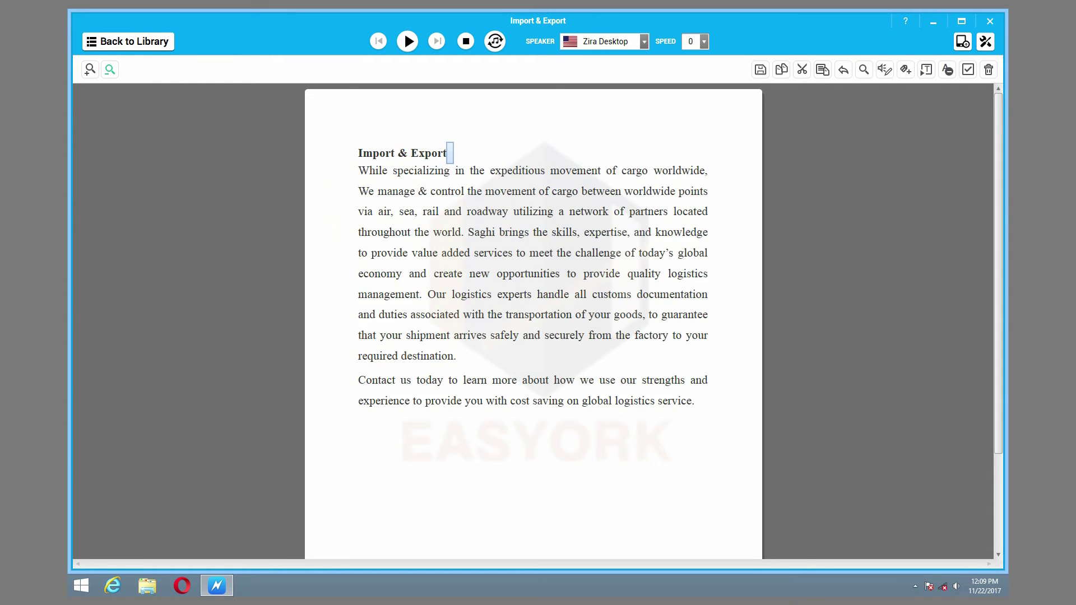
click(109, 69)
click(90, 69)
click(90, 69)
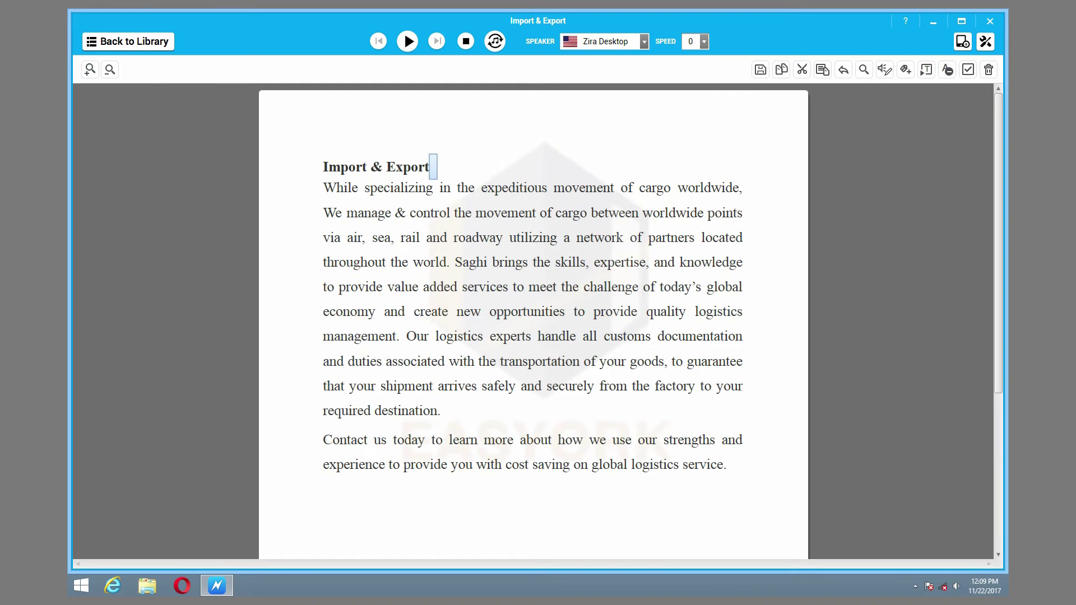
click(368, 167)
click(408, 41)
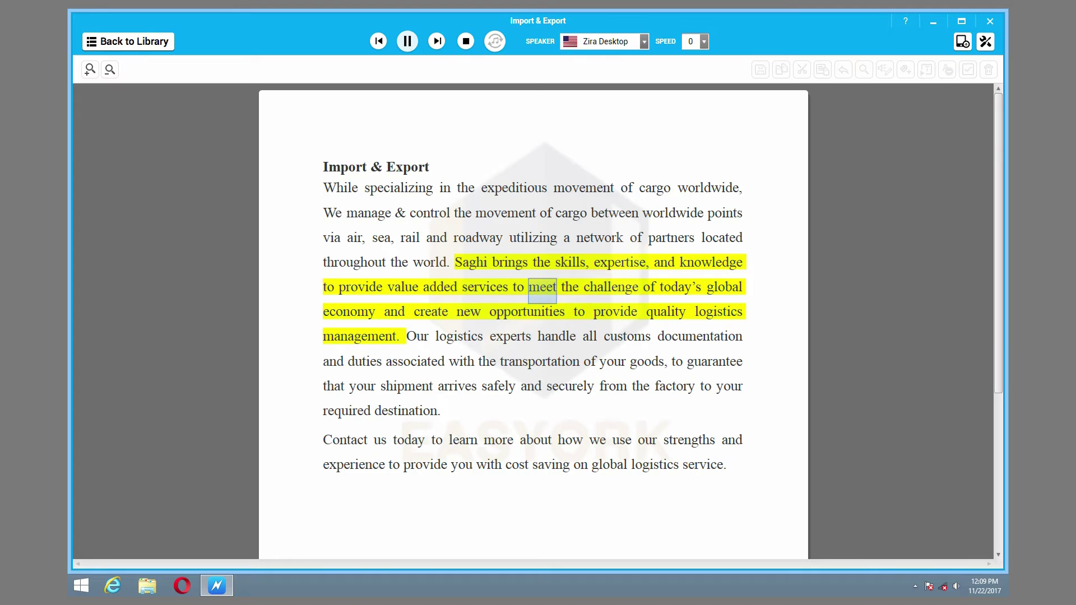
click(407, 40)
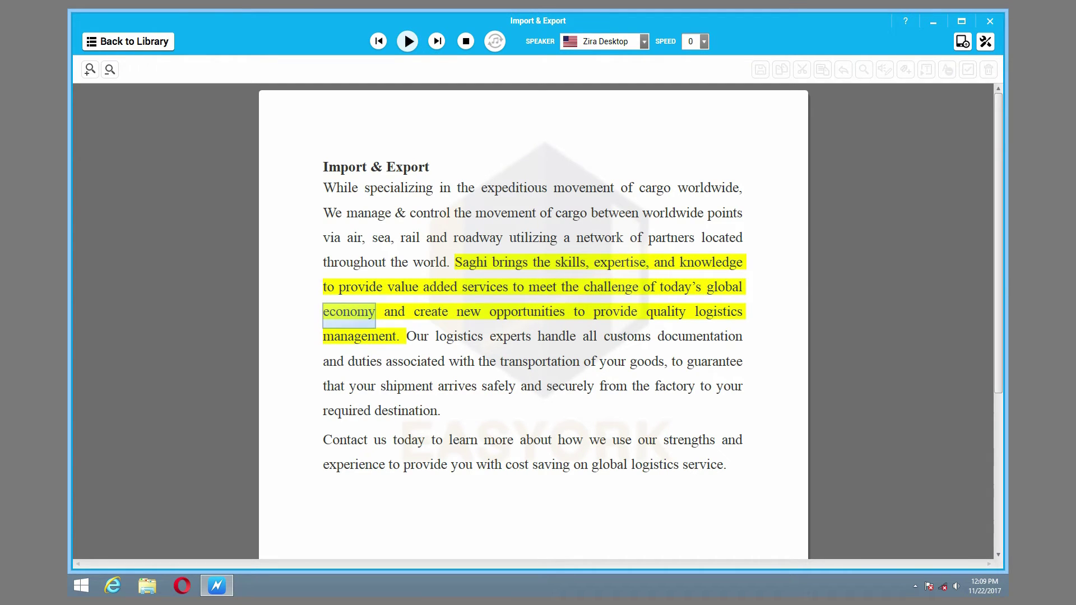
click(465, 40)
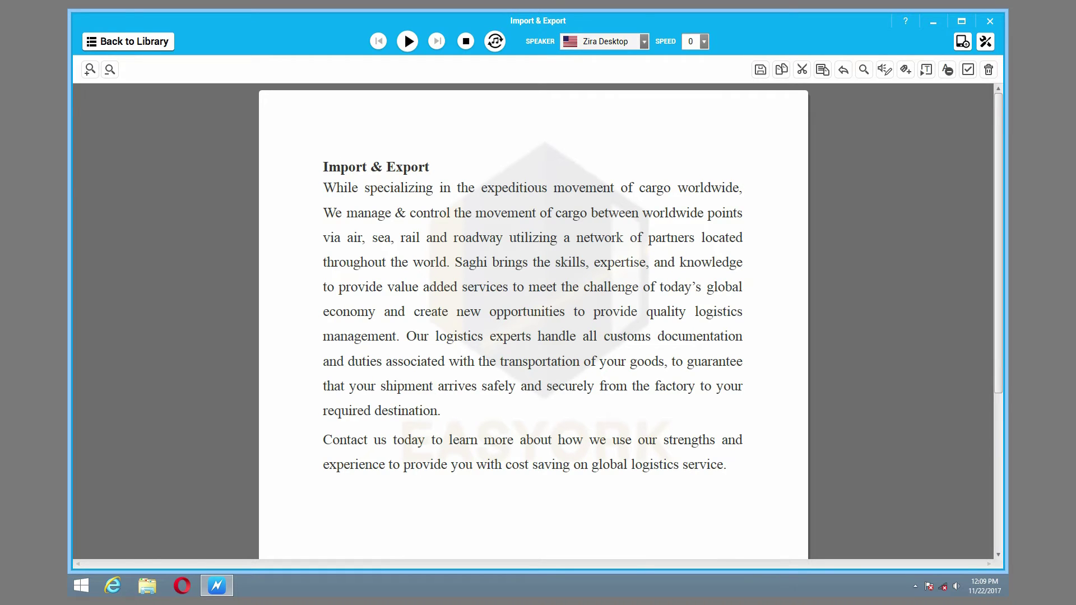
Change the speaker to David Desktop, read the document aloud from its heading, then stop the reading
click(643, 41)
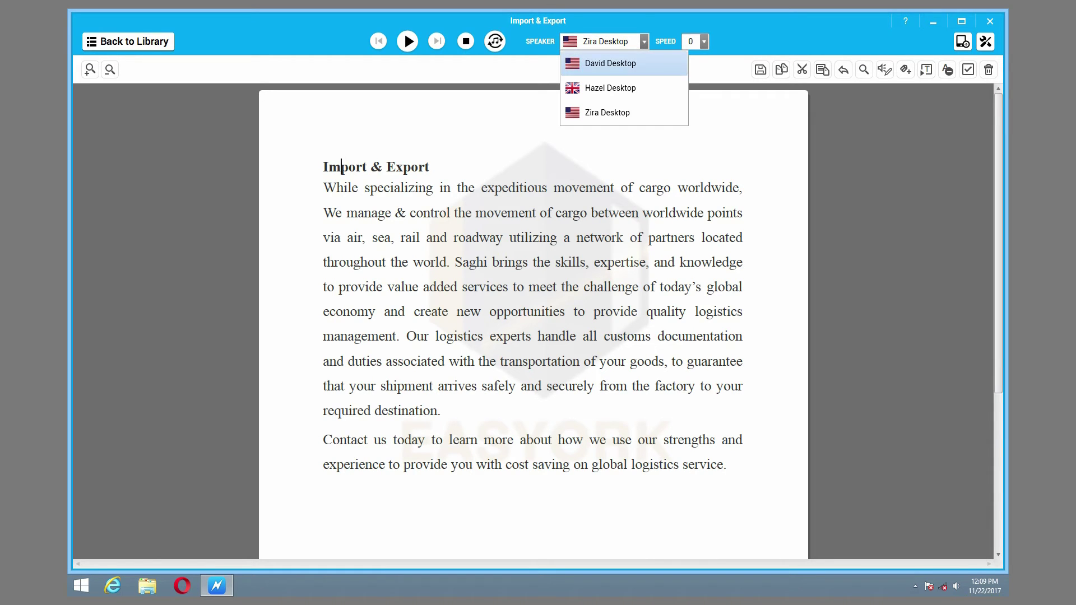
click(610, 62)
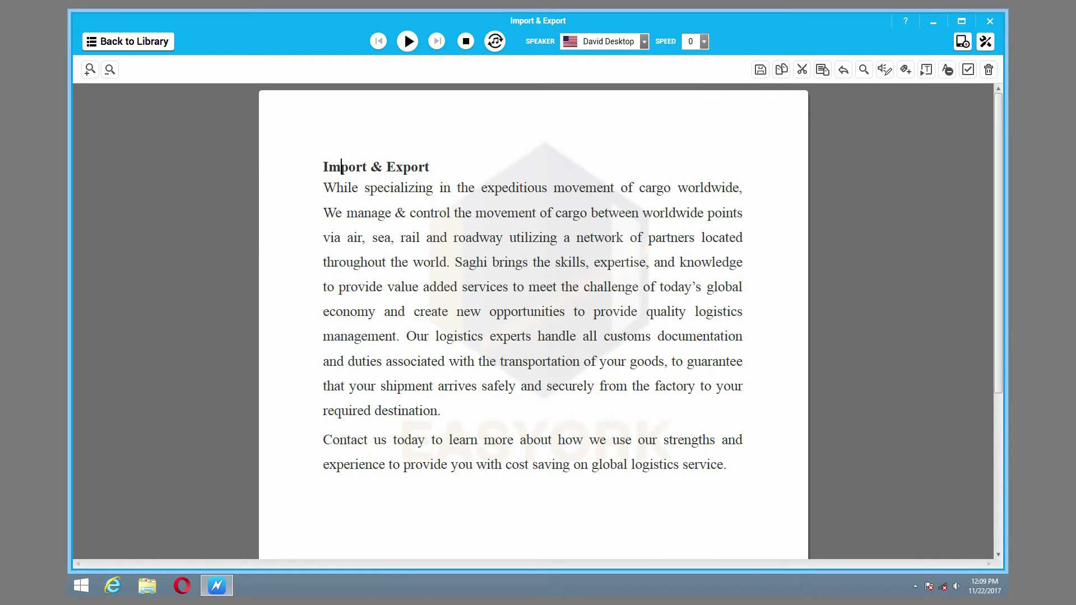
click(329, 167)
click(408, 42)
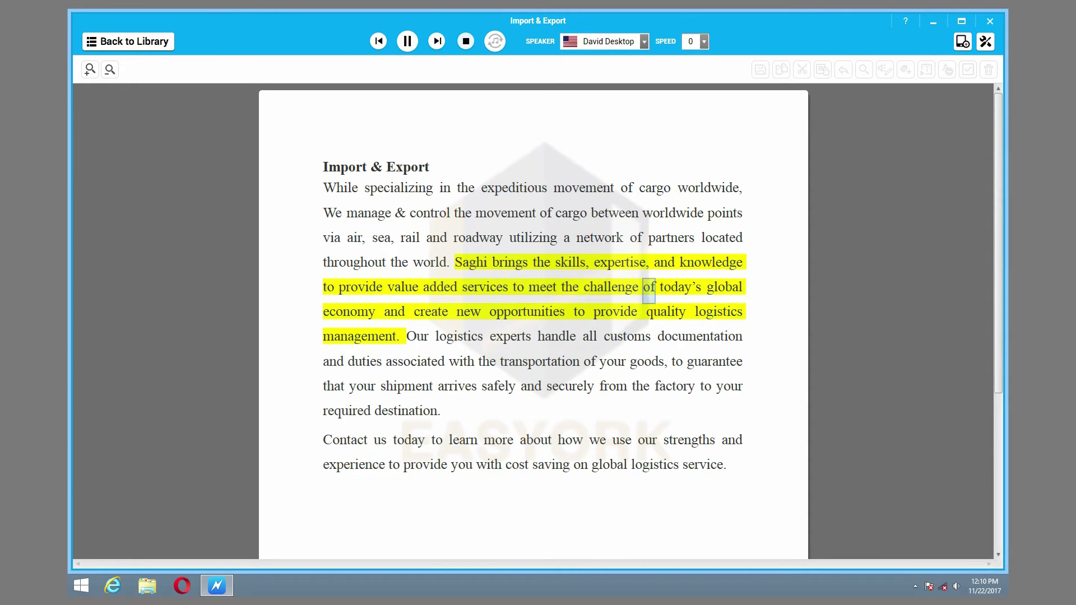
click(465, 41)
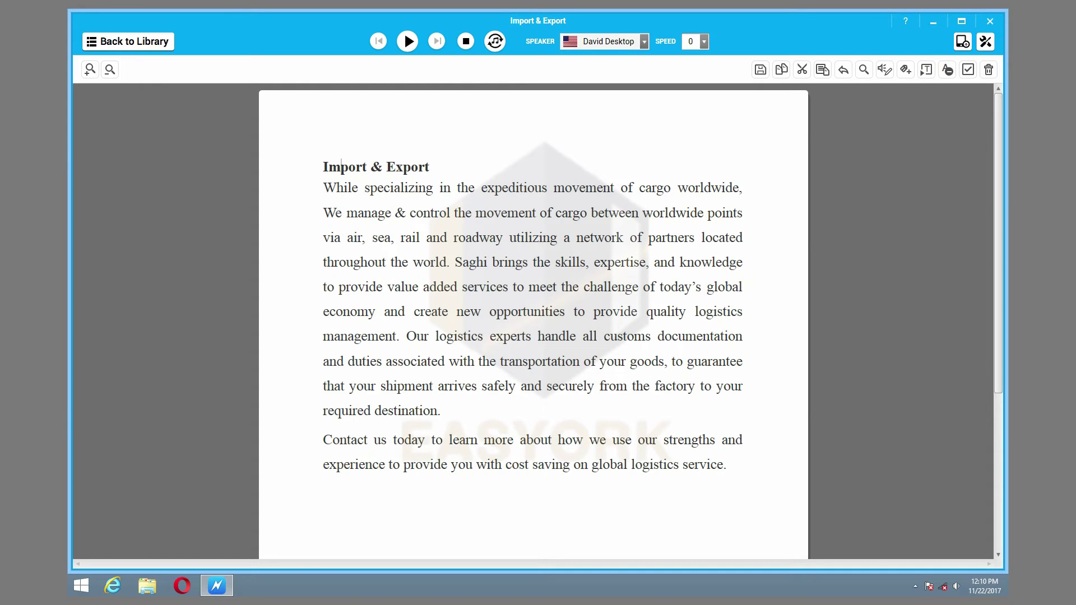
Change the speaker to Hazel Desktop and read the document aloud from its heading
click(644, 41)
click(623, 88)
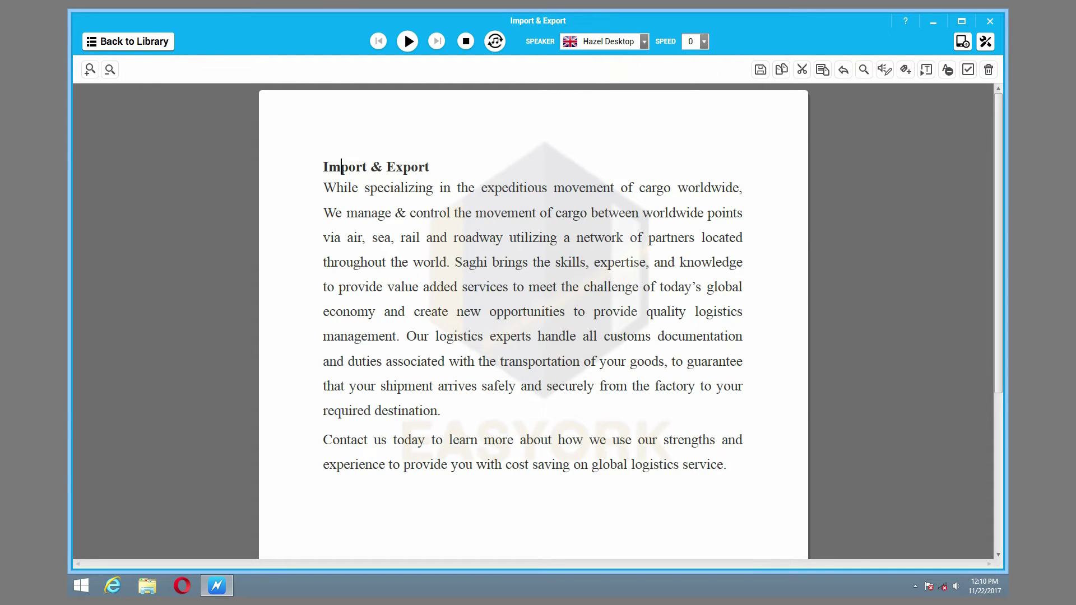
click(408, 41)
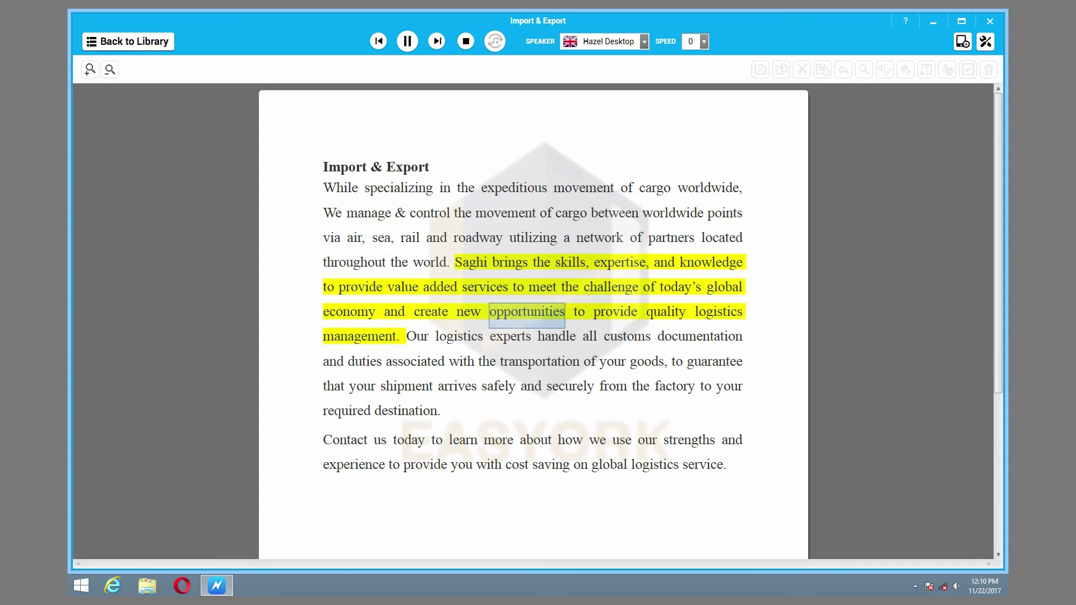
Try different reading speeds during playback by setting the speed to 2 and then to -1
click(704, 42)
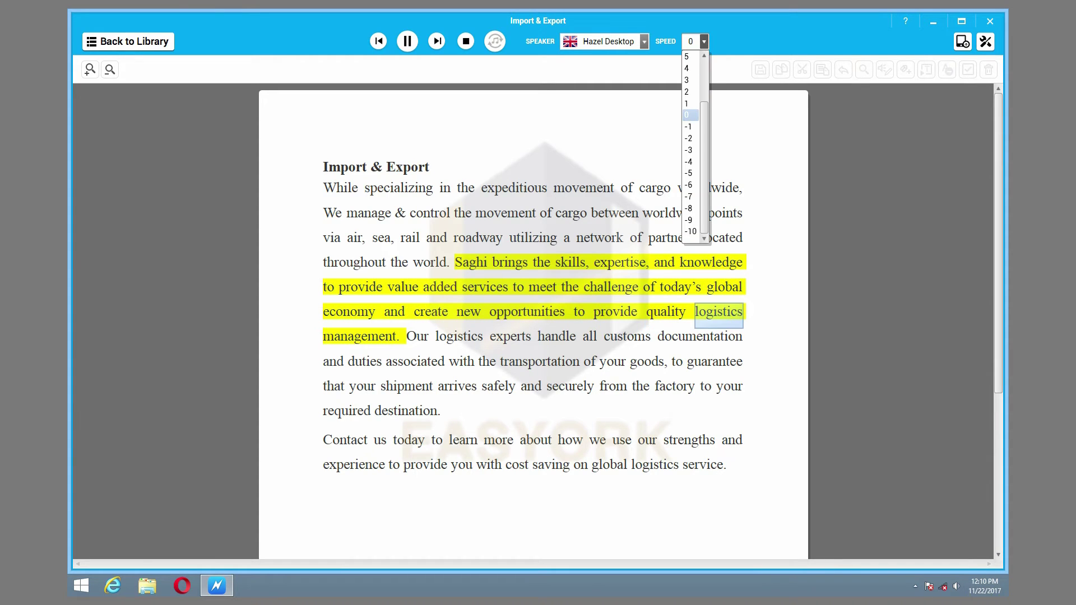
click(689, 92)
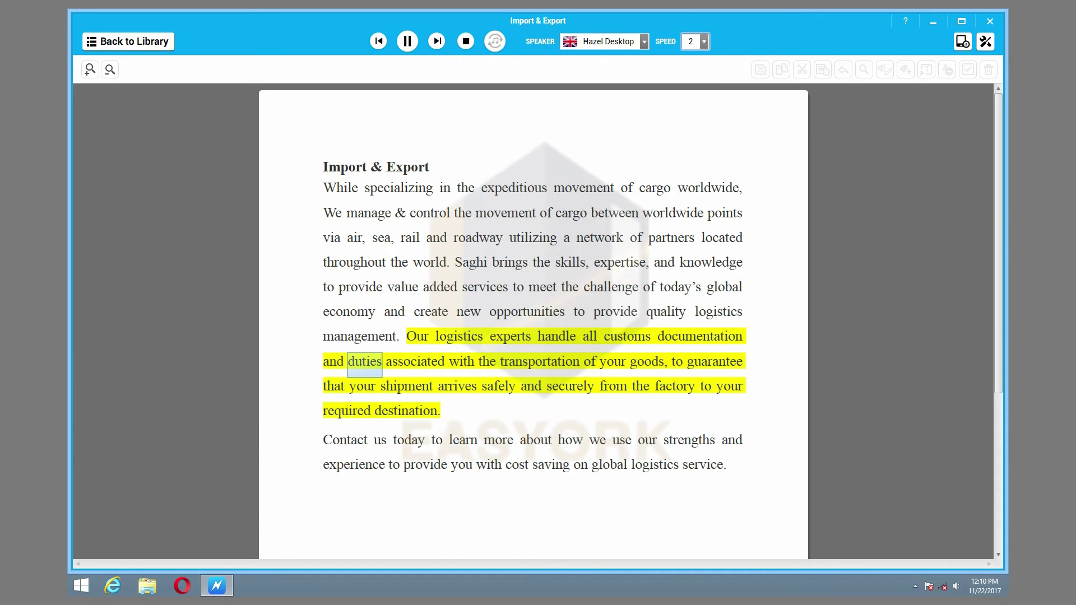
click(704, 42)
key(Down)
key(Down)
key(Down)
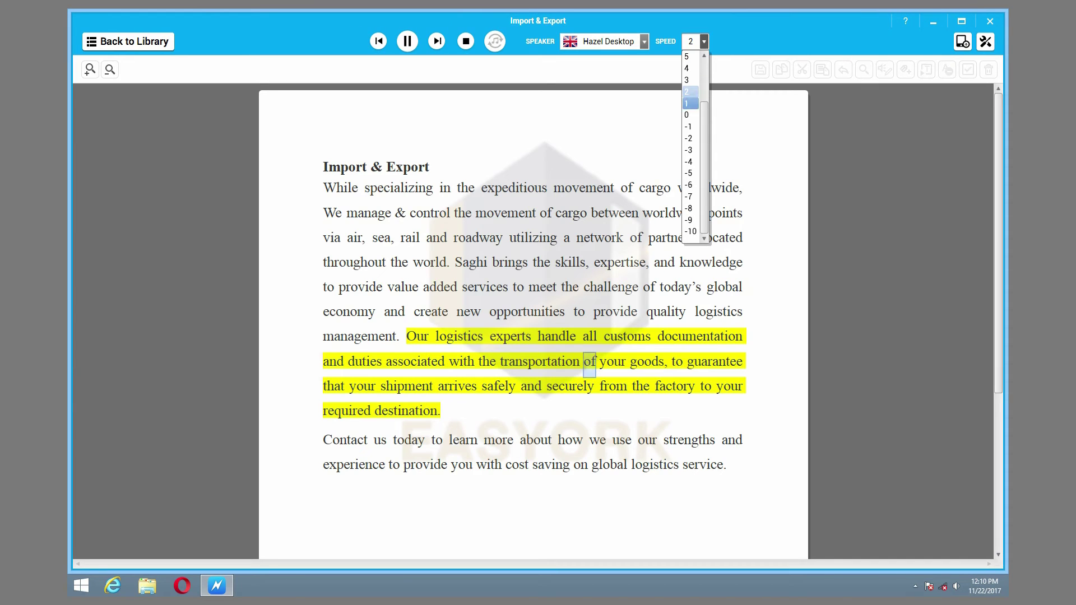
key(Return)
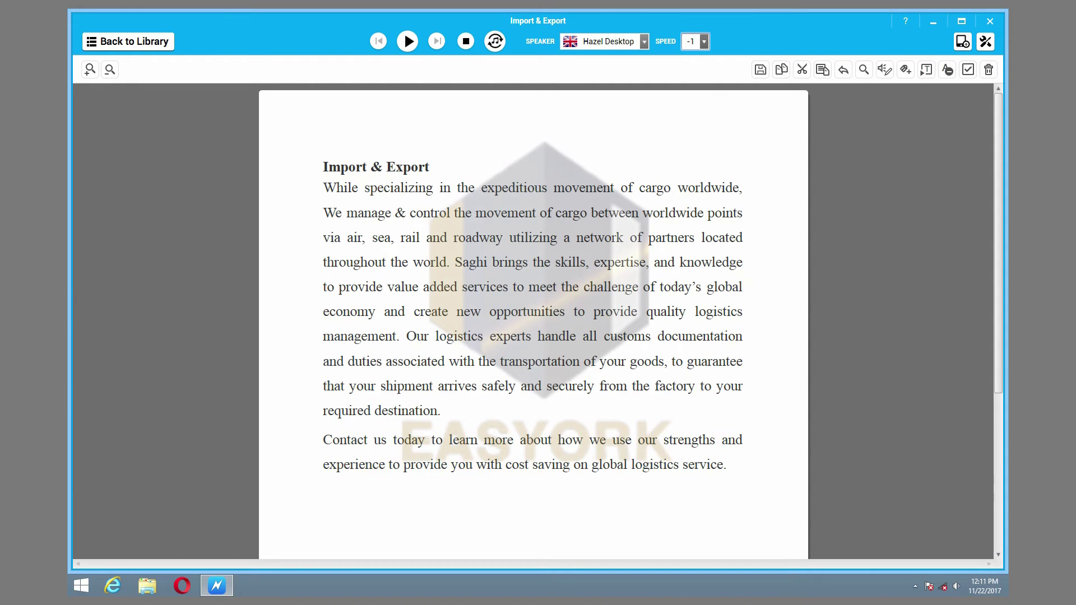
Reset the reading speed to 0 and place the text cursor in the Import & Export heading
click(704, 41)
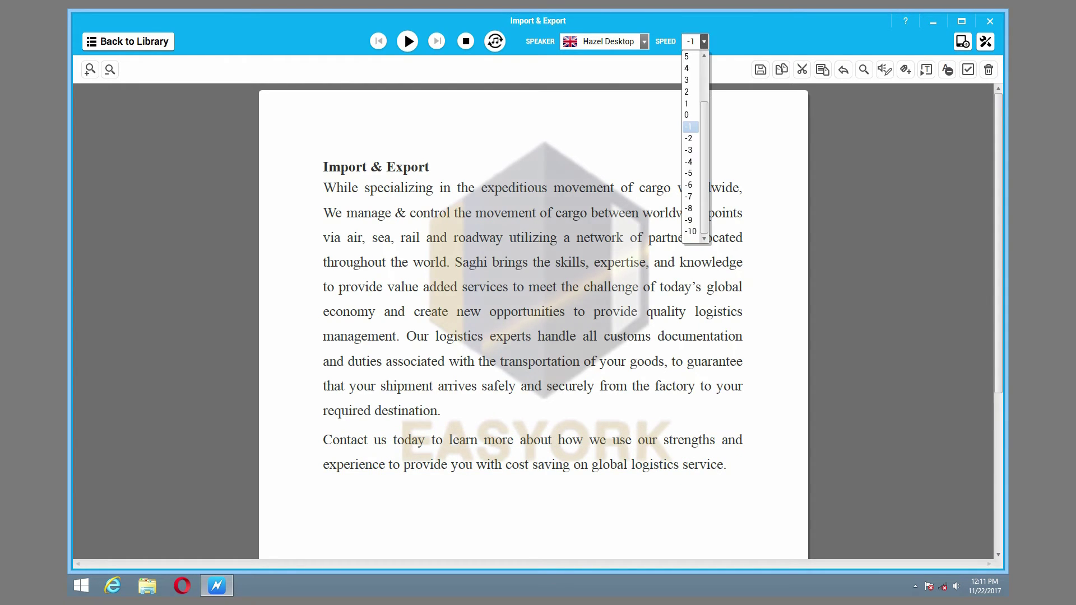
click(689, 115)
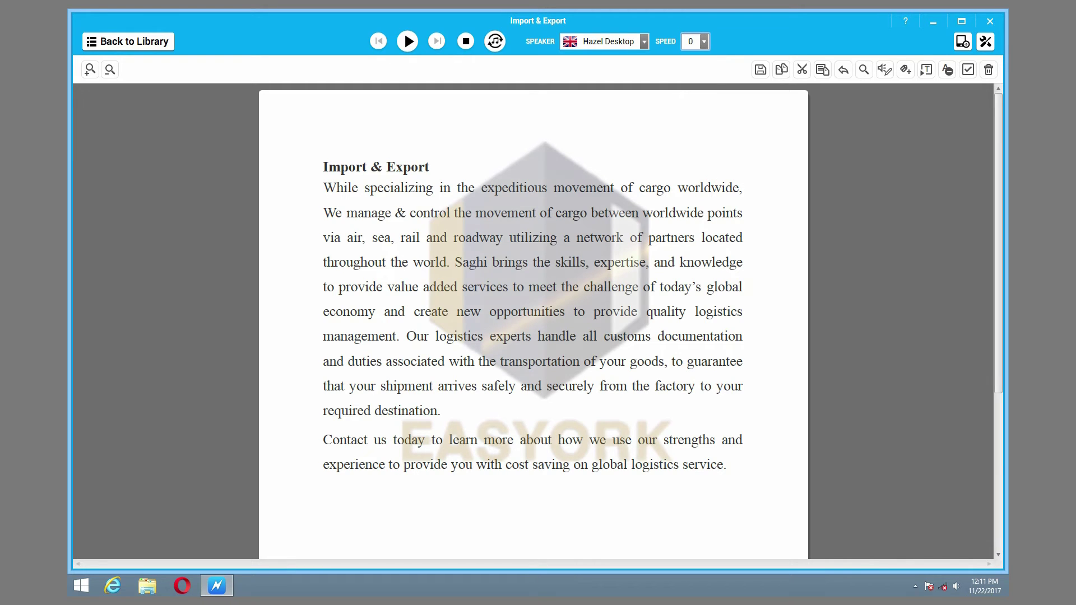
click(349, 166)
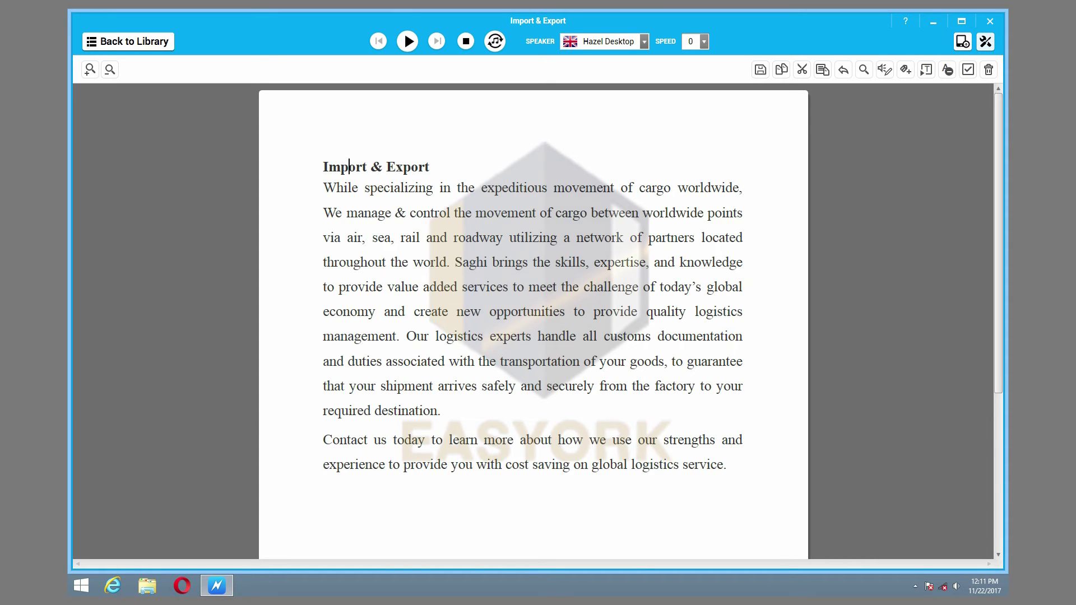
Hide the document's editing tools and show them again, twice
click(985, 42)
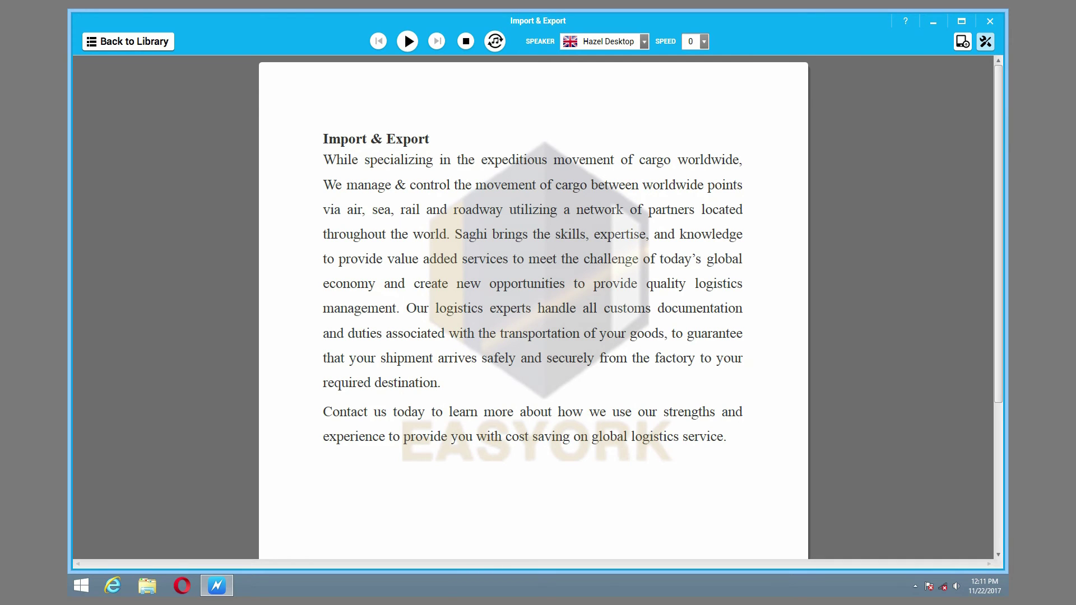
click(985, 41)
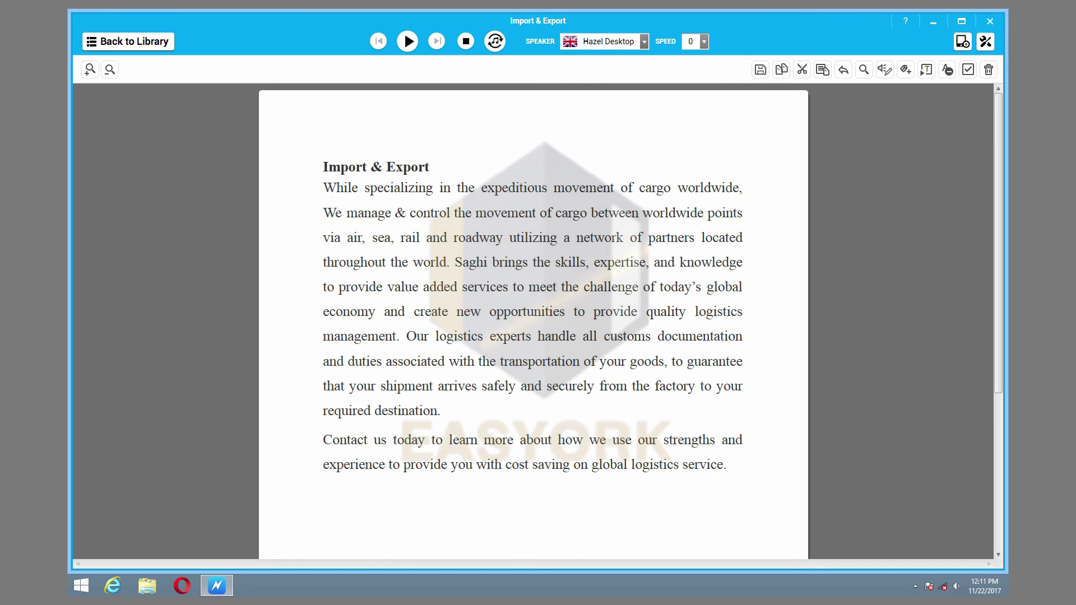
click(985, 42)
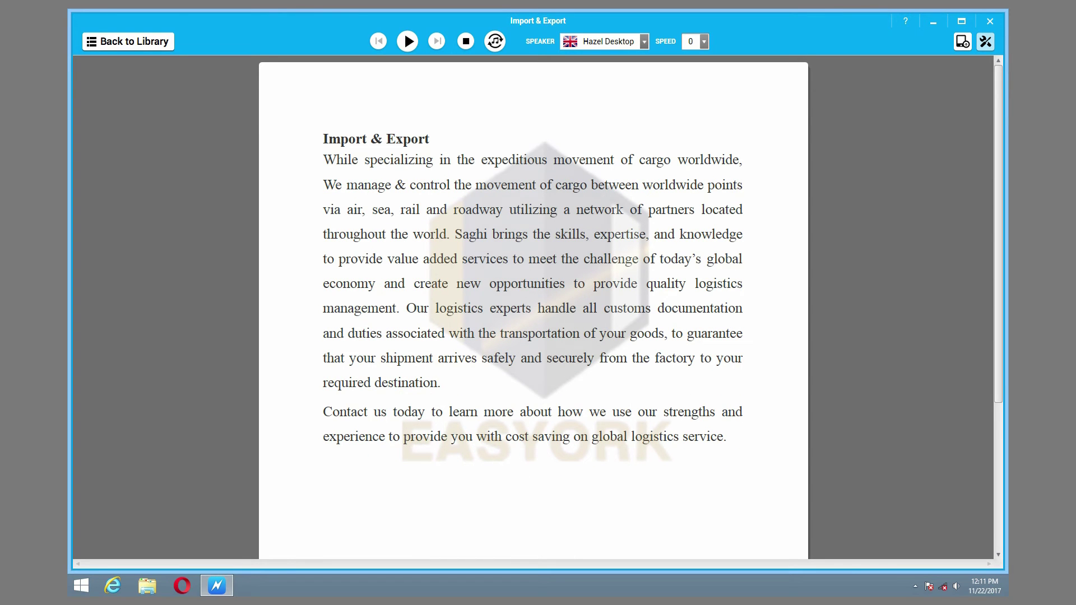
click(985, 42)
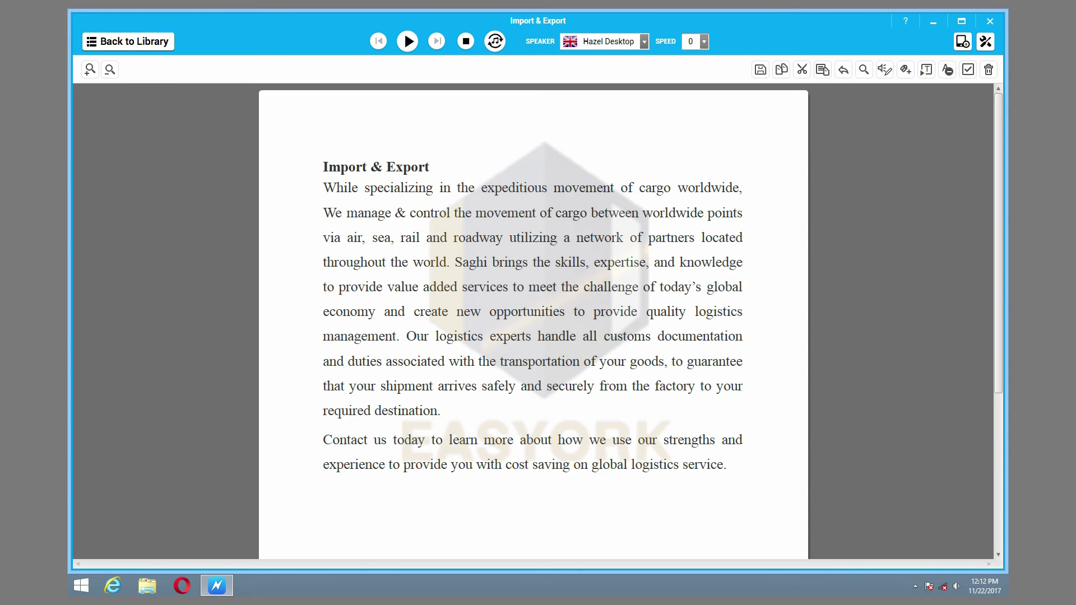
Read the document aloud, skip backward, forward and backward again between sentences, and stop the reading
click(407, 41)
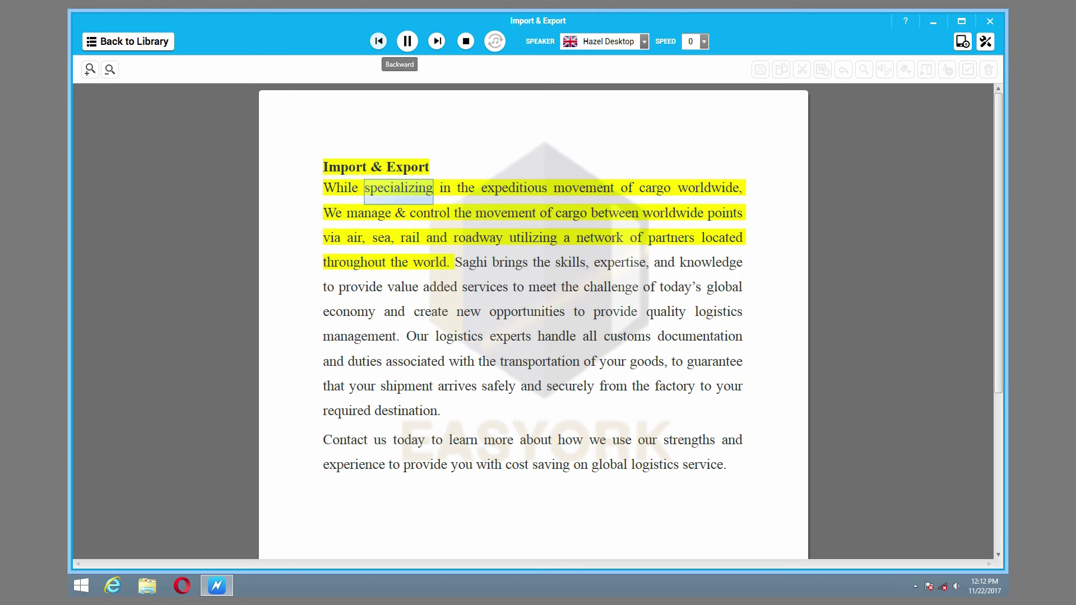
click(378, 41)
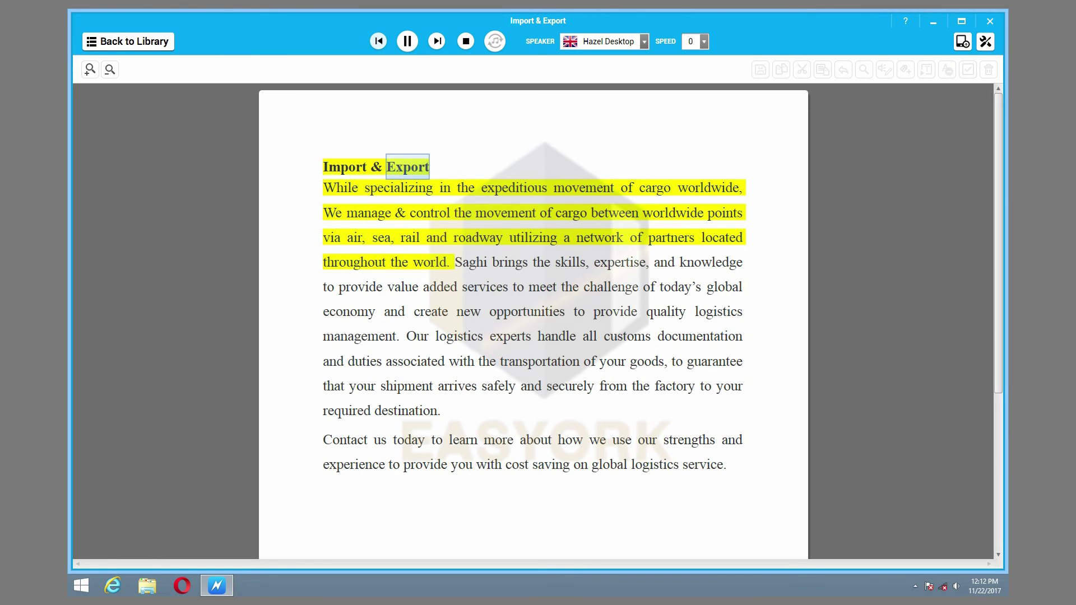
click(437, 40)
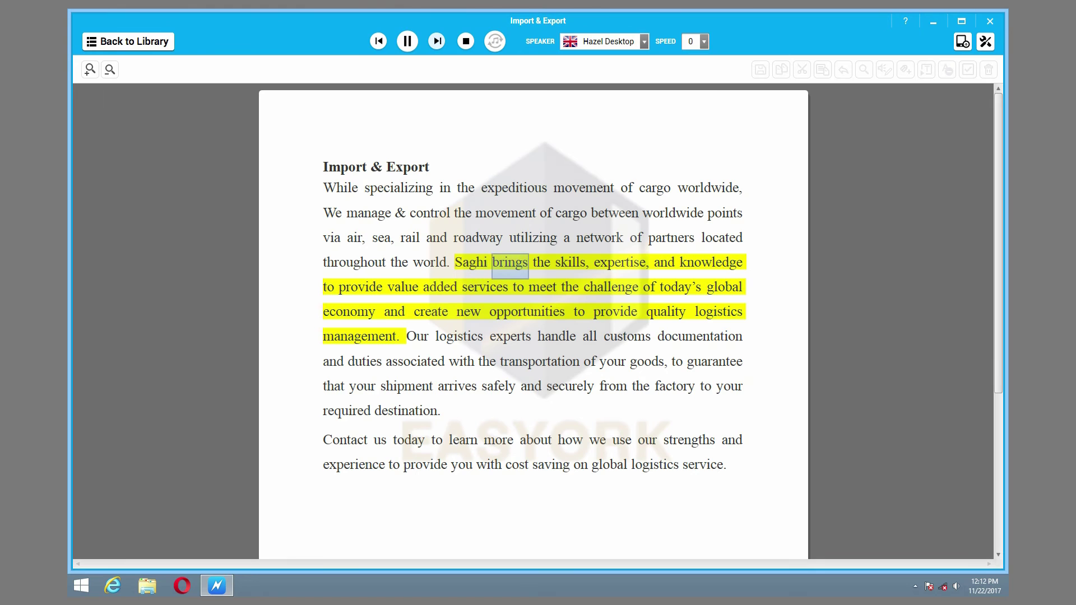
click(378, 41)
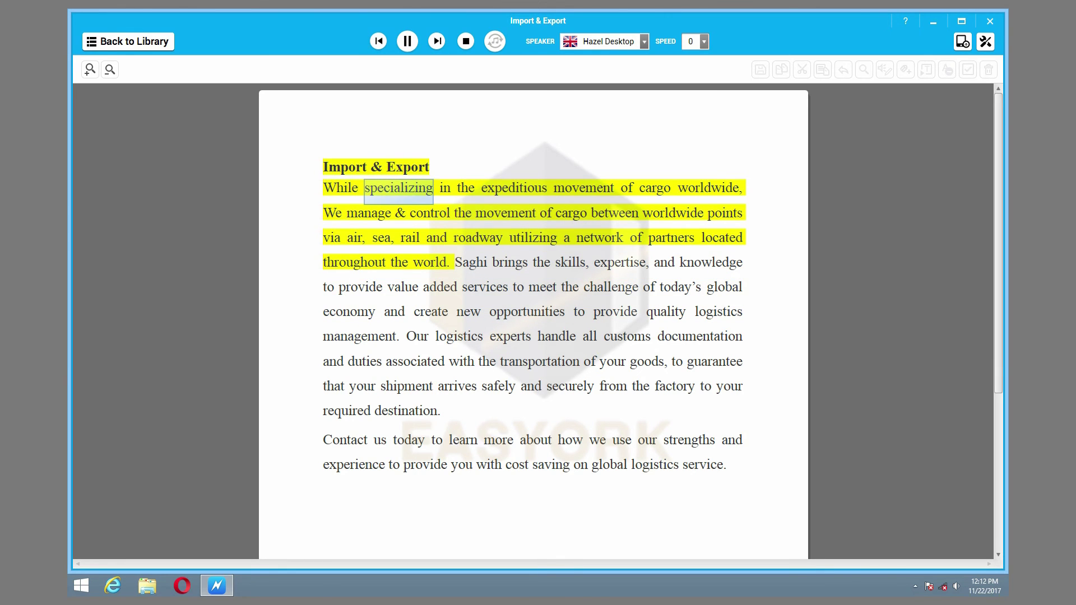
click(465, 41)
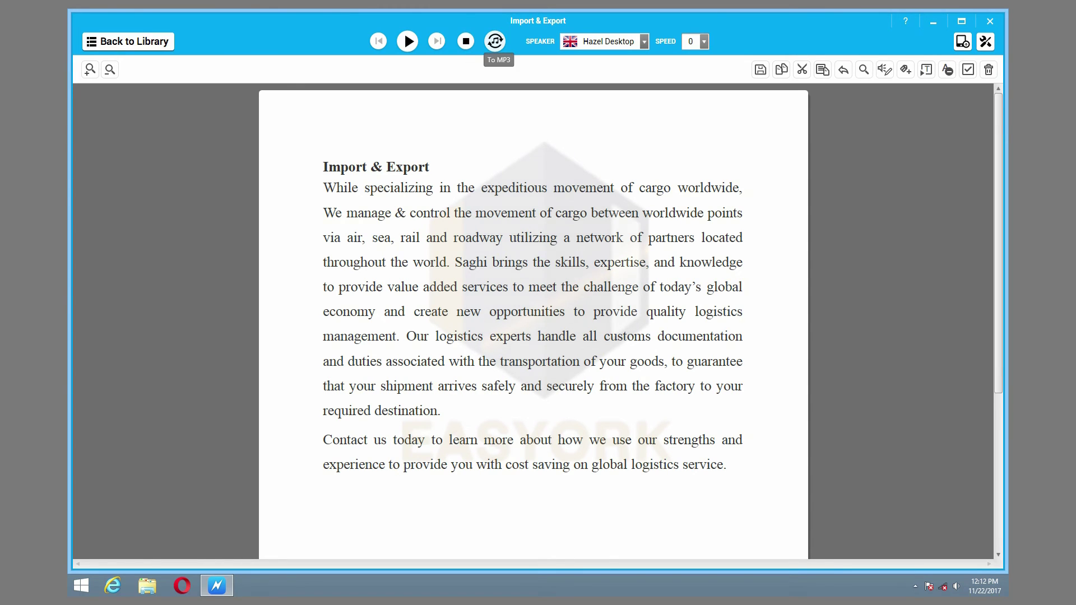
Start converting the document to an audio file and check the speaker, speed, quality and artist settings
click(495, 41)
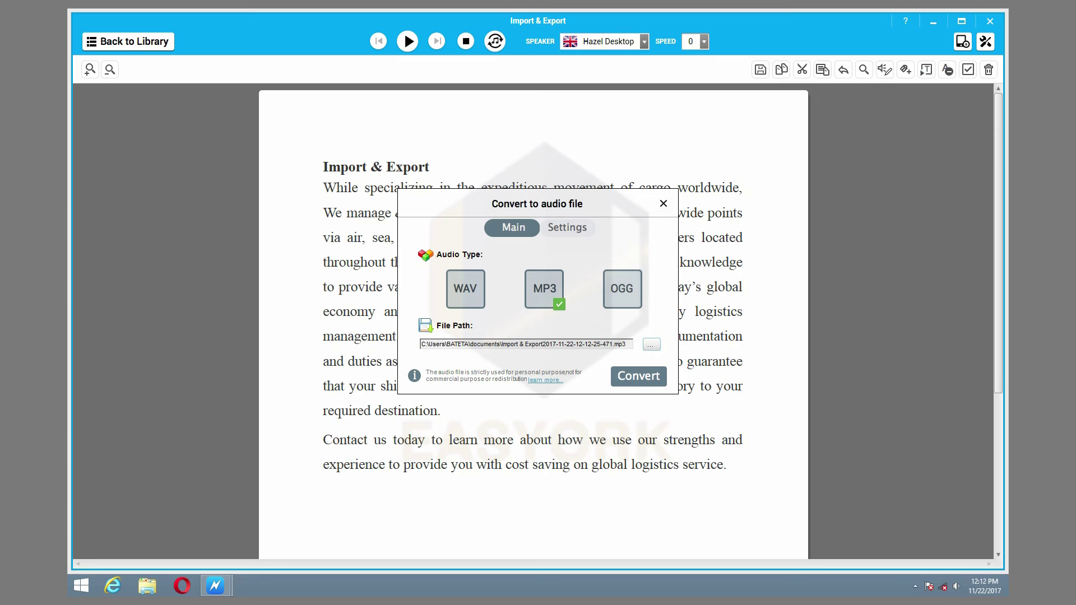
click(567, 227)
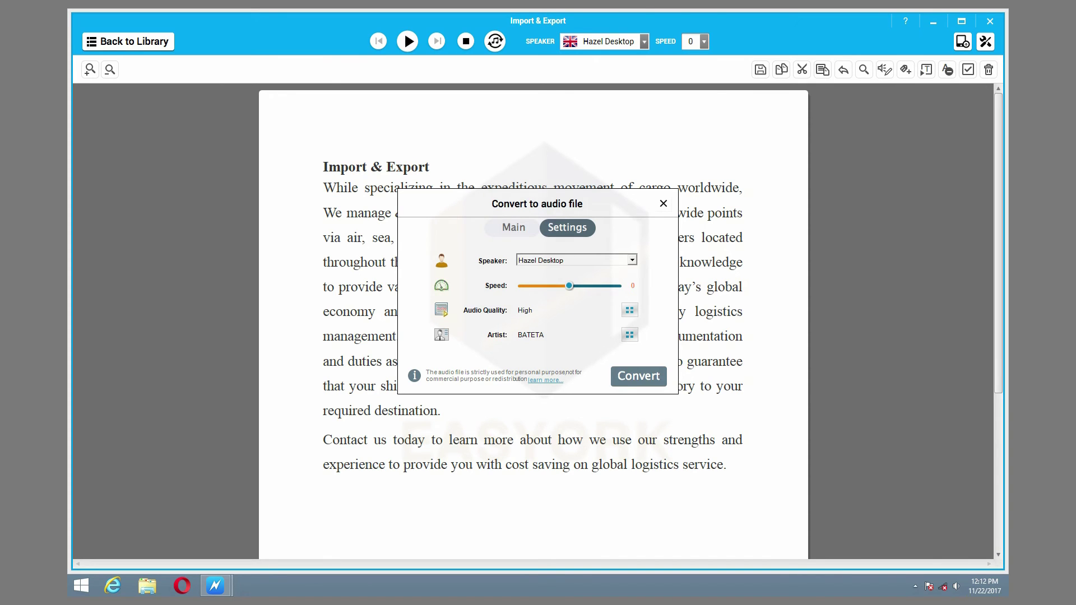
click(513, 228)
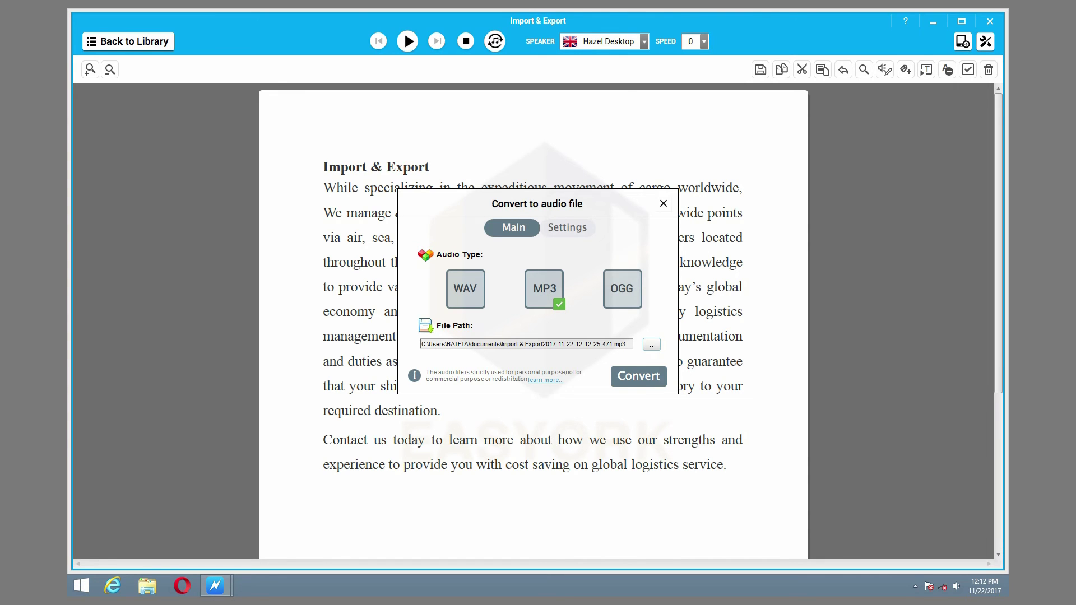
Set the audio file's save location to the PROJECT FILES folder on the Desktop and convert the document to MP3
click(651, 344)
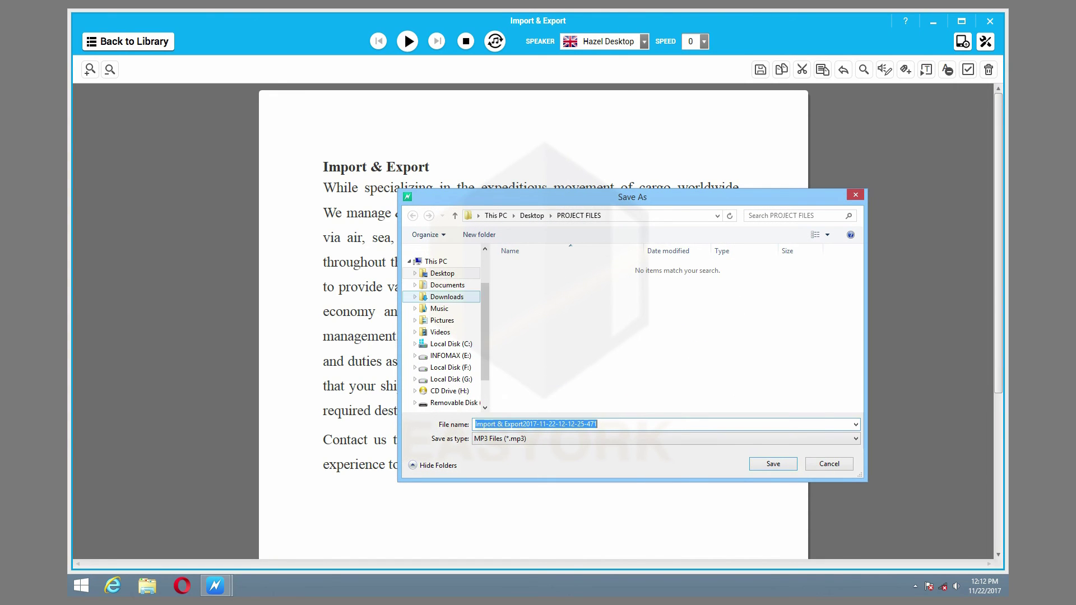
click(442, 273)
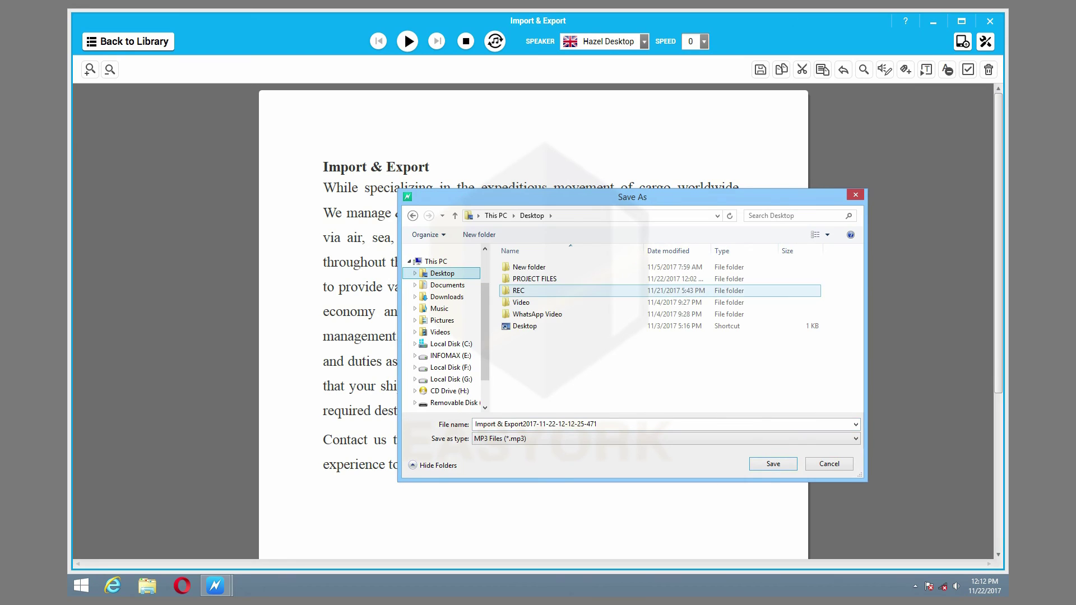
click(535, 279)
double_click(534, 279)
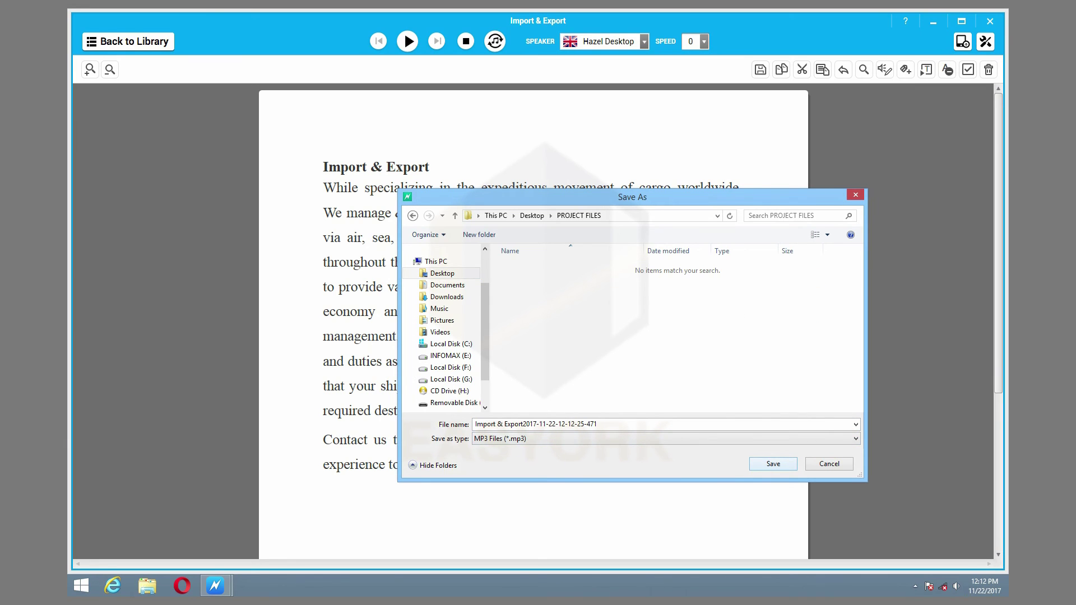
click(772, 463)
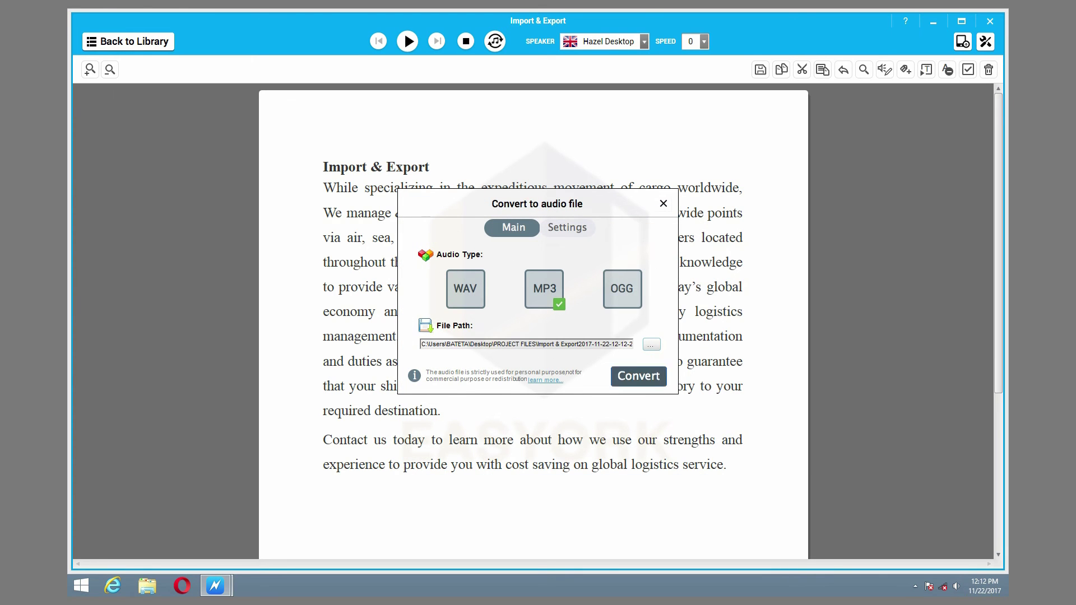
click(639, 376)
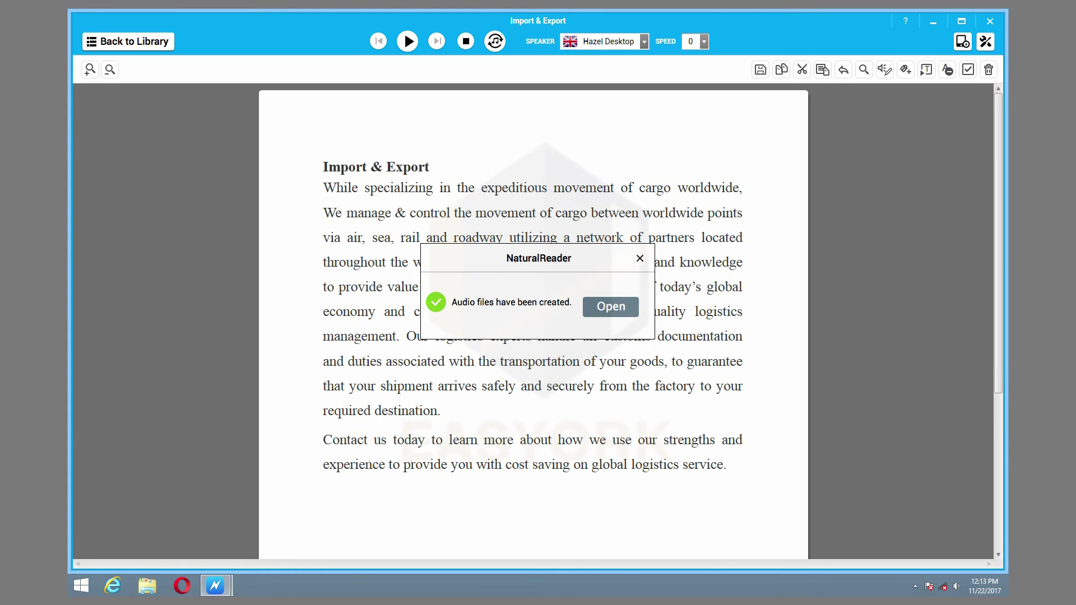
Open the folder containing the created MP3 and play the file in VLC media player, making it the default app for all .mp3 files
click(610, 307)
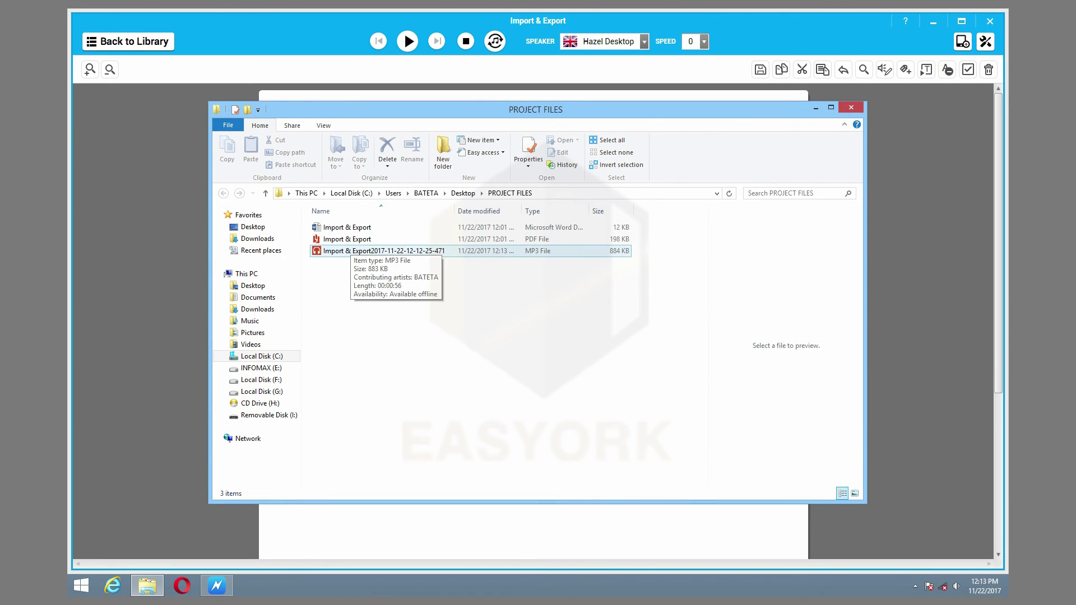
click(351, 250)
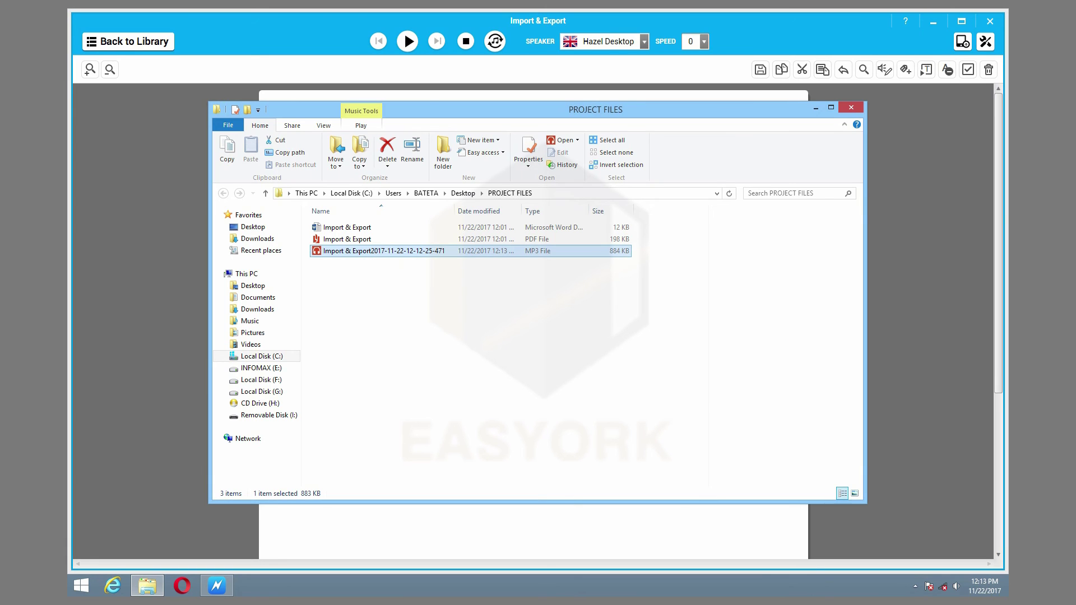
right_click(340, 252)
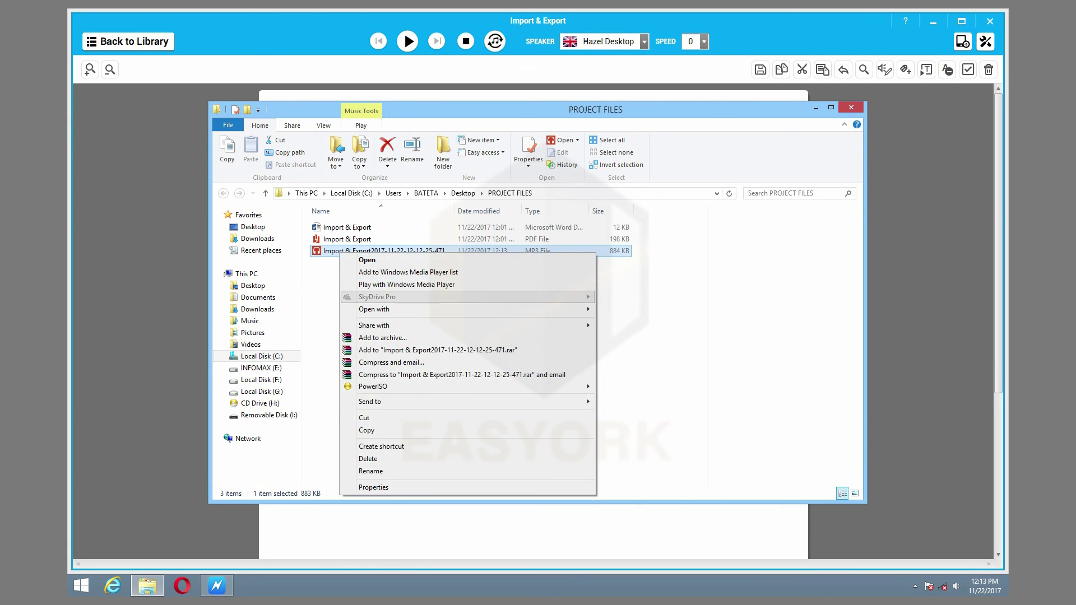
mouse_move(471, 309)
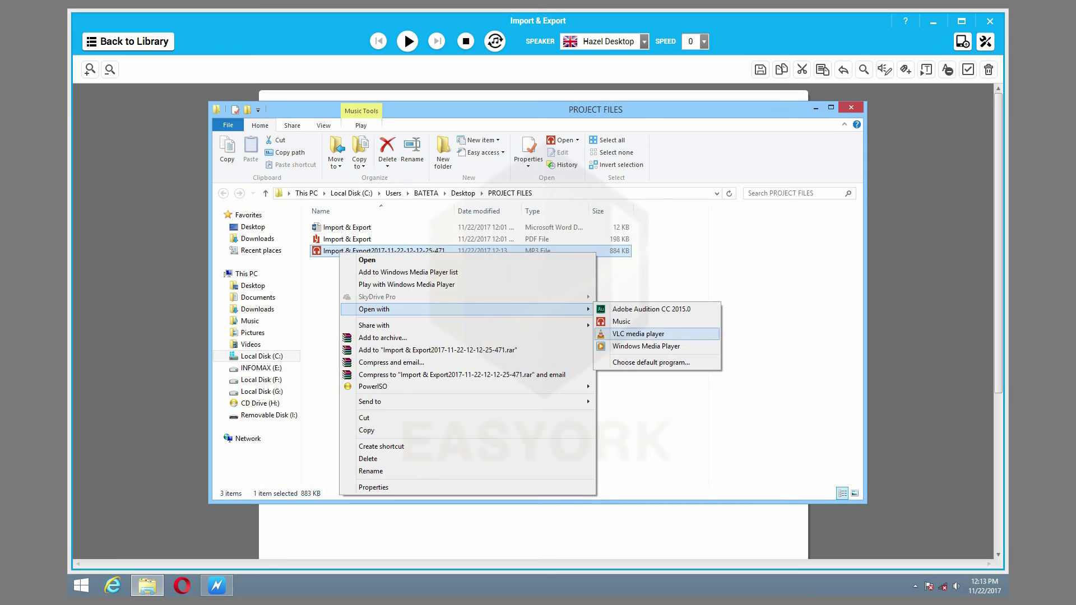
click(650, 362)
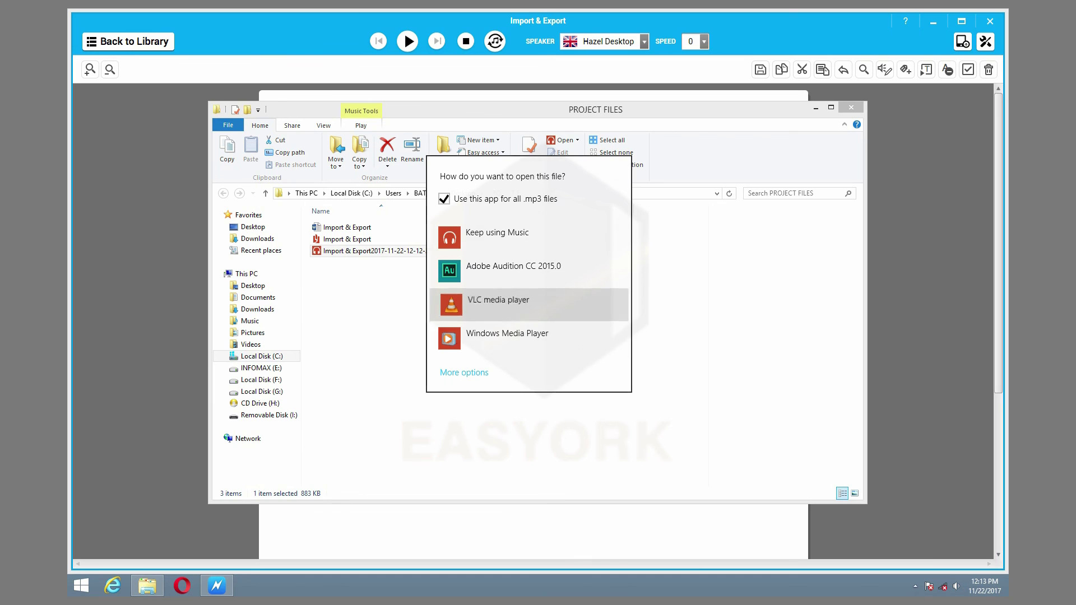
click(497, 299)
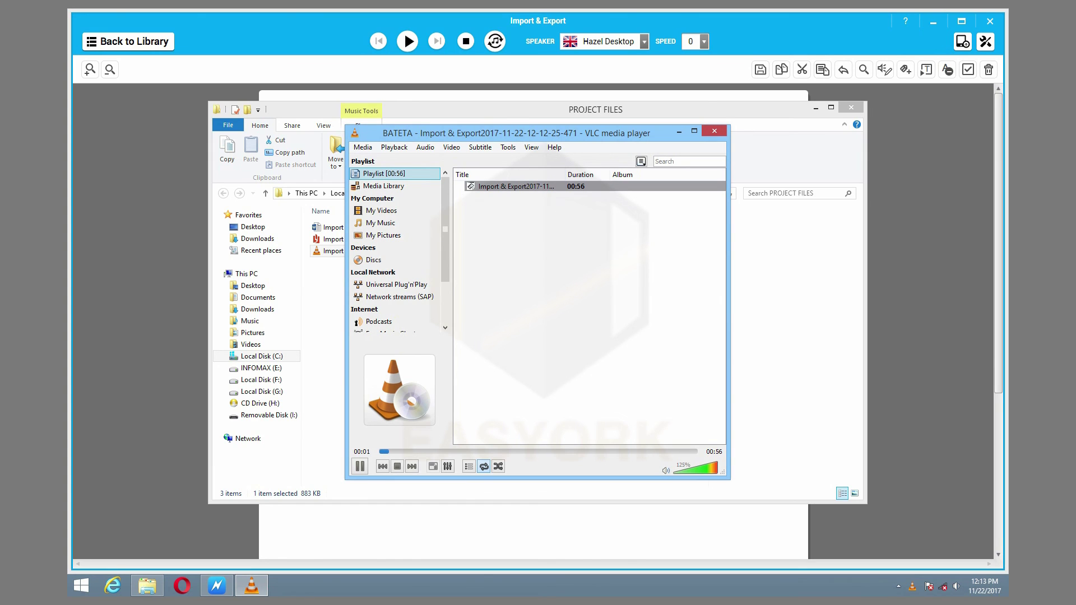
Play the audio at 75% volume, then pause it and close both the player and the PROJECT FILES window
click(700, 470)
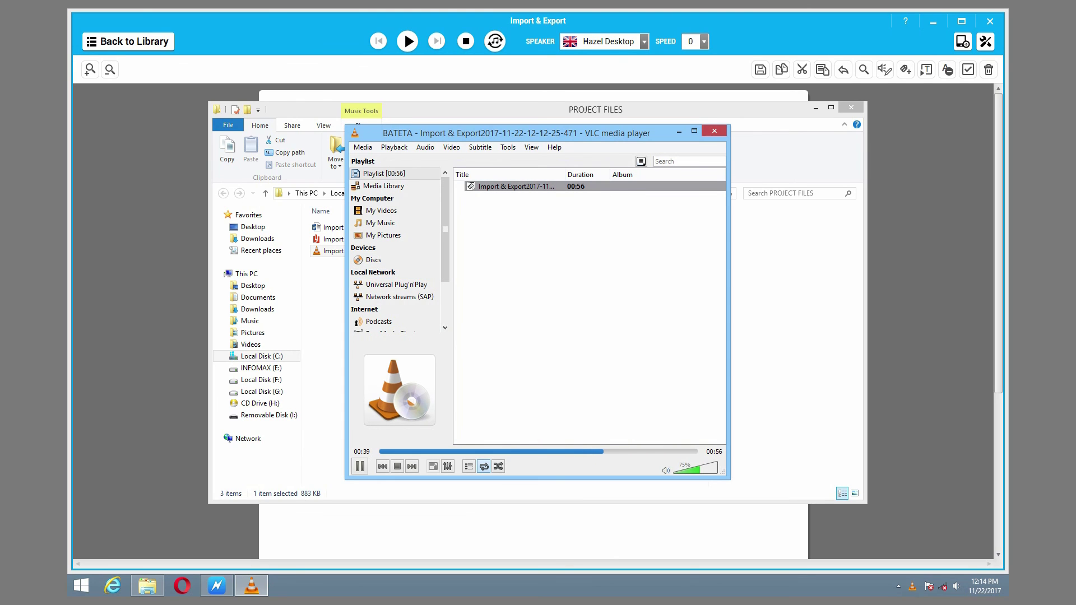
click(360, 467)
click(713, 131)
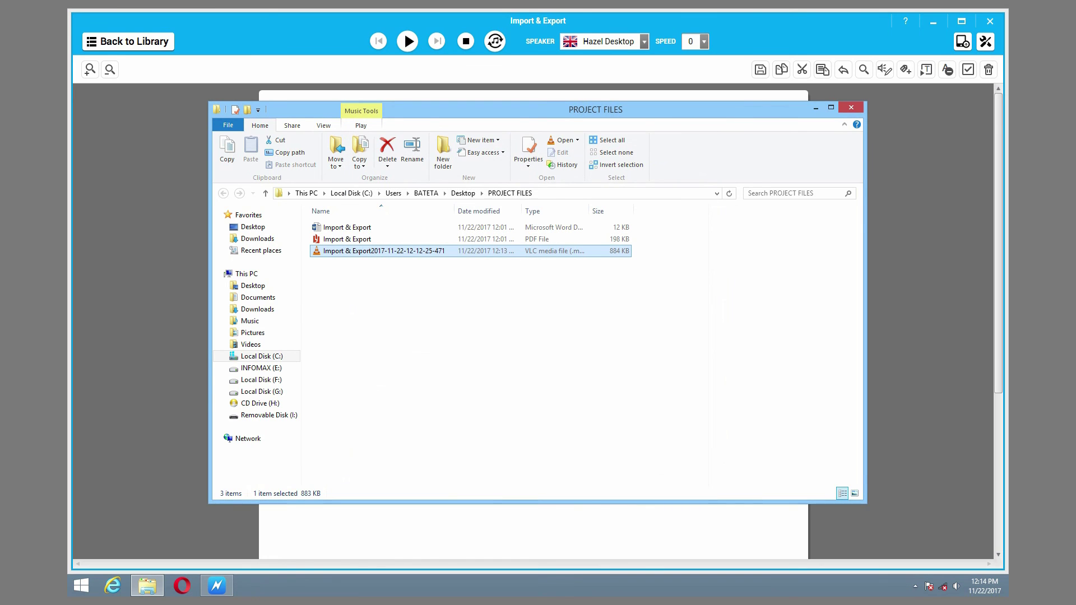
drag(683, 110, 594, 208)
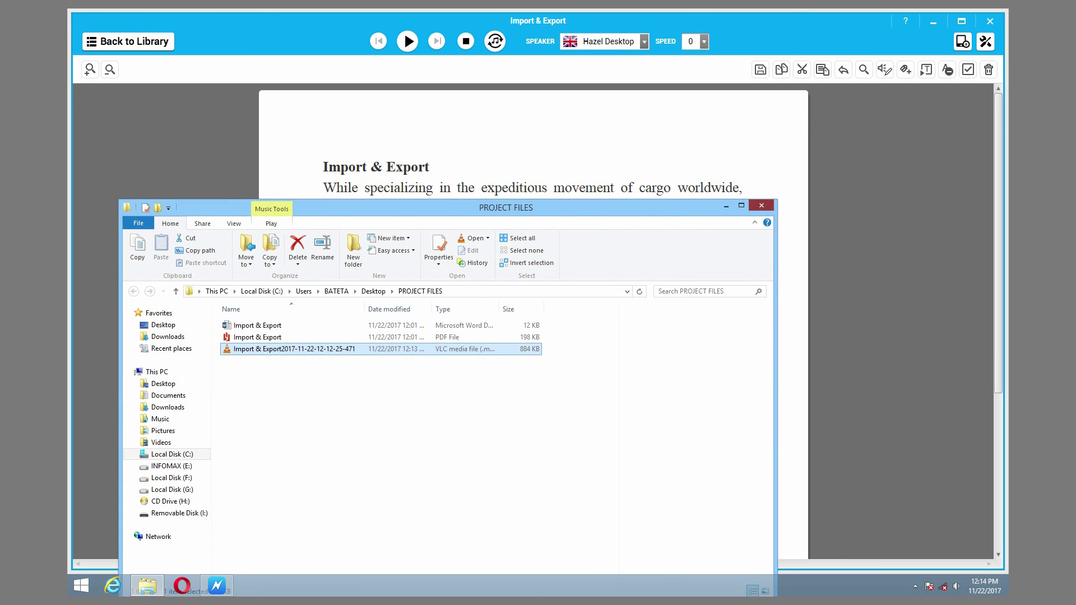
click(762, 205)
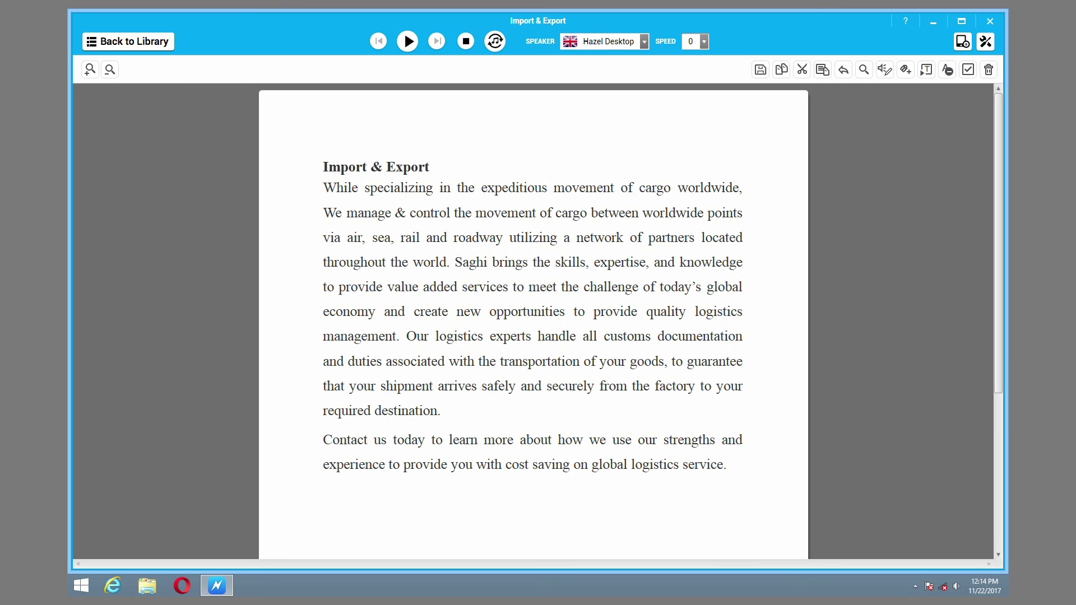